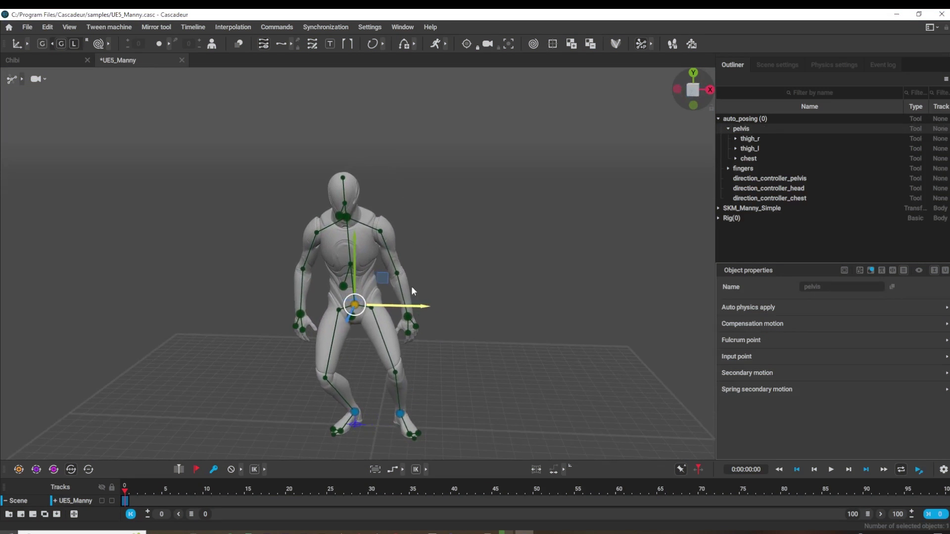
# Step: Adjust the crouch by repositioning the right hand, right foot and pelvis points
pyautogui.click(409, 322)
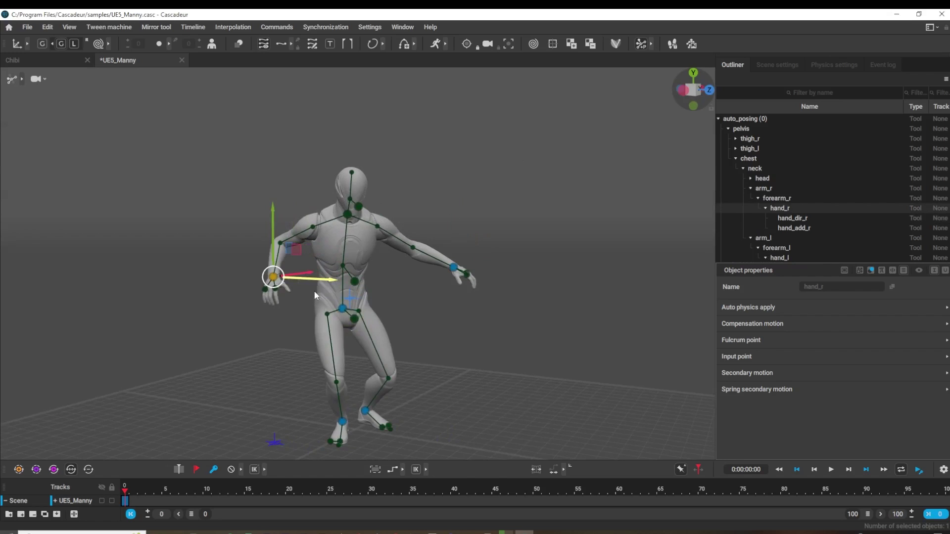
pyautogui.click(298, 425)
pyautogui.moveTo(330, 421); pyautogui.dragTo(435, 370)
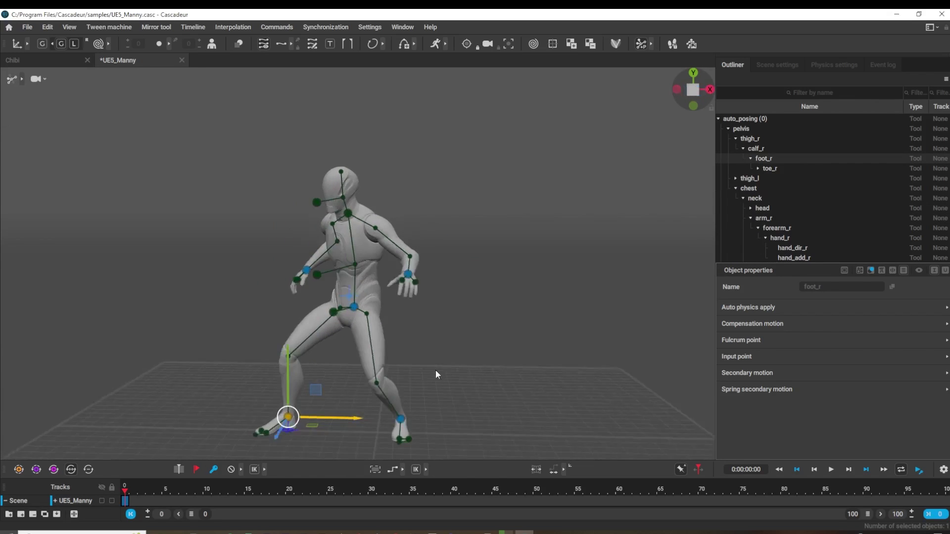
pyautogui.click(354, 307)
pyautogui.moveTo(353, 307)
pyautogui.mouseDown(button='right')
pyautogui.moveTo(391, 361)
pyautogui.moveTo(344, 214)
pyautogui.moveTo(478, 264)
pyautogui.moveTo(498, 353)
pyautogui.mouseUp(button='right')
pyautogui.click(344, 214)
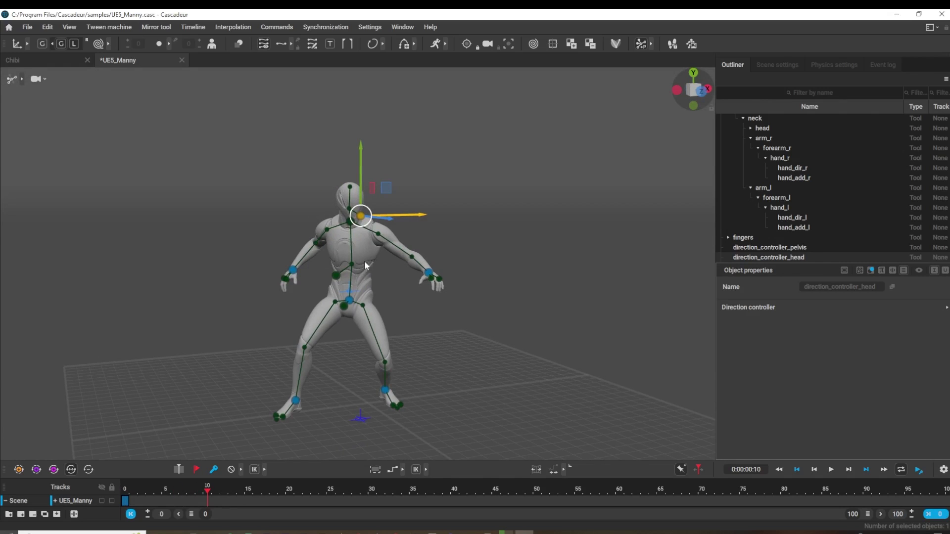
# Step: Mirror the whole pose across all joints and move the time slider to frame 10
pyautogui.moveTo(220, 145); pyautogui.dragTo(494, 407)
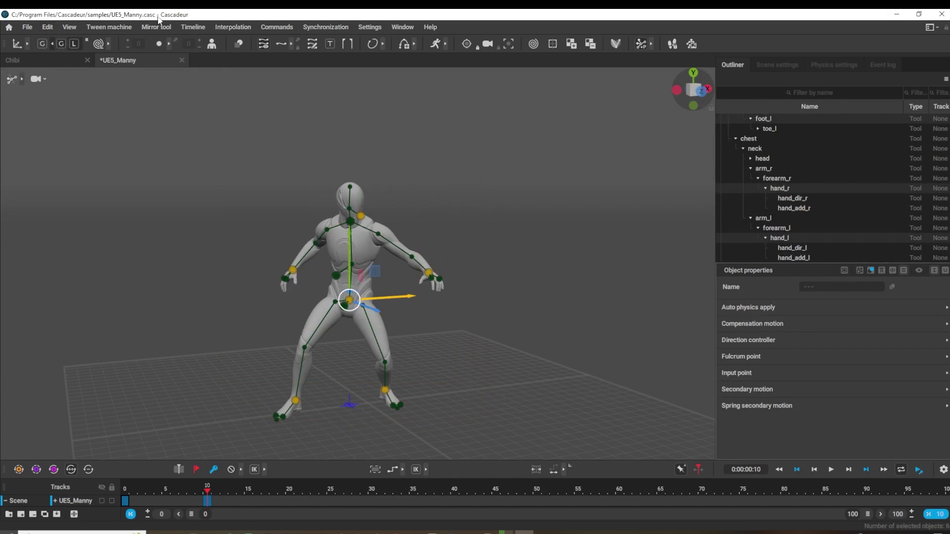
pyautogui.click(156, 27)
pyautogui.click(179, 43)
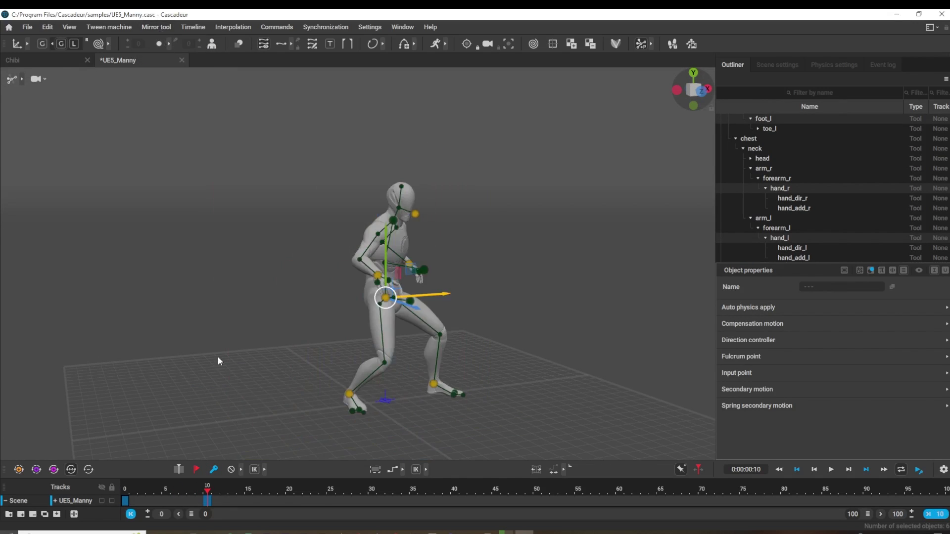
pyautogui.press('Home')
pyautogui.moveTo(125, 503); pyautogui.dragTo(210, 506)
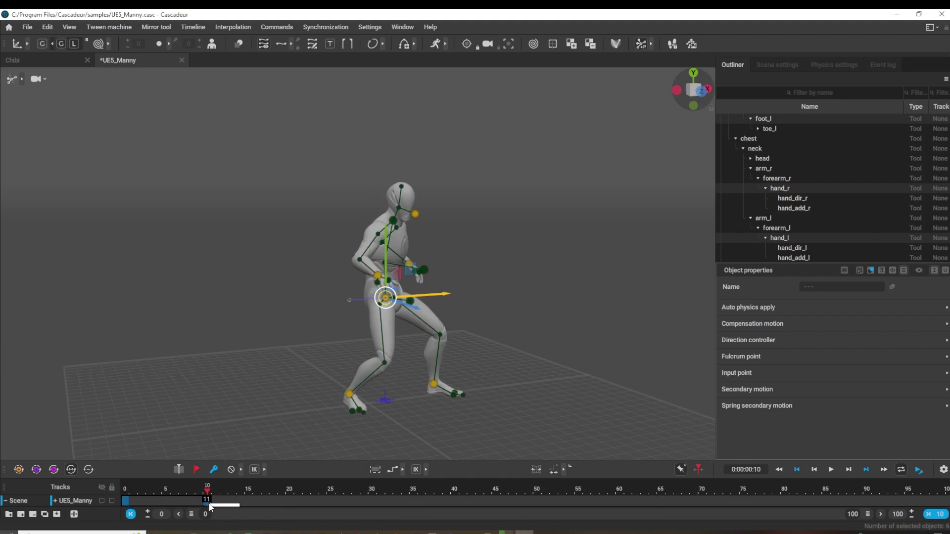
# Step: Mark frames 0–11 as one interval and show the ballistic trajectory with its ghost
pyautogui.moveTo(125, 501); pyautogui.dragTo(206, 502)
pyautogui.press('Home')
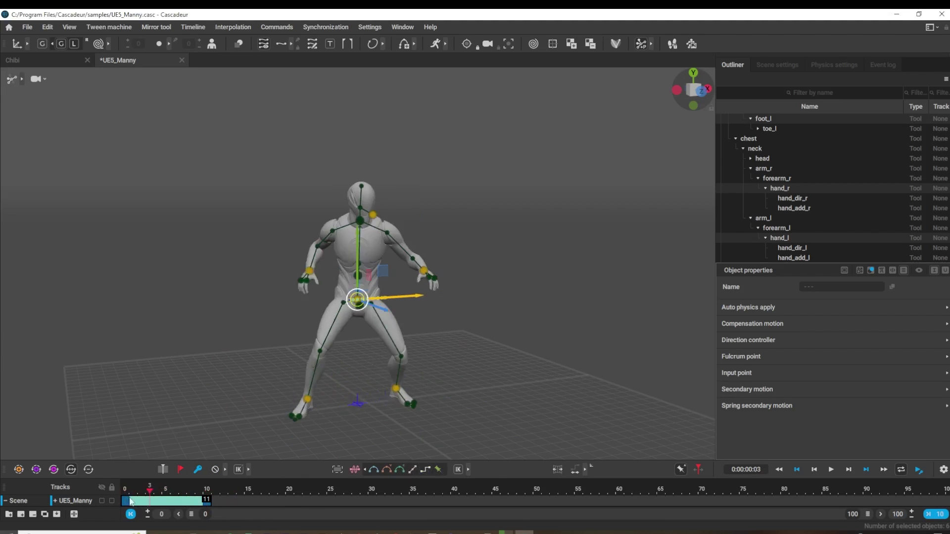
pyautogui.click(437, 46)
# Step: Scrub through the jump and set the landing at frame 18
pyautogui.moveTo(126, 488); pyautogui.dragTo(201, 486)
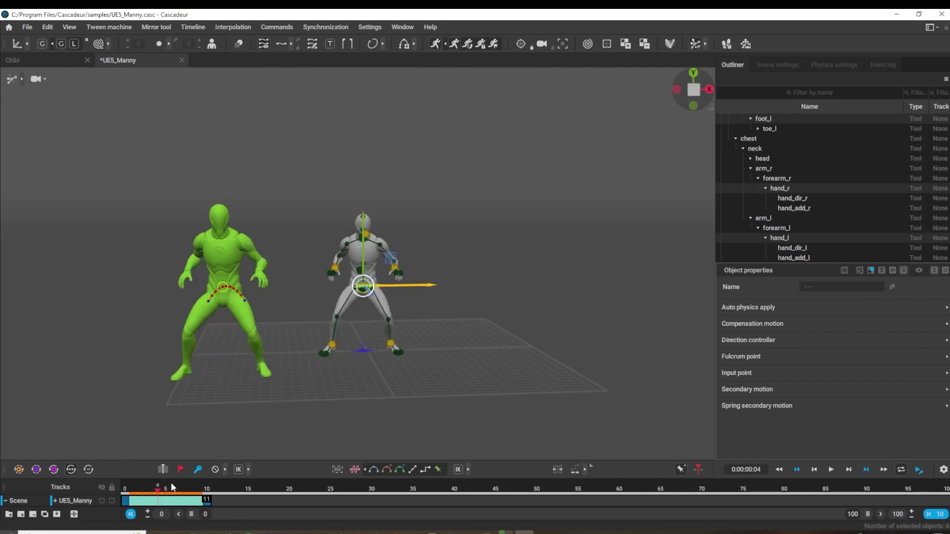
pyautogui.click(539, 503)
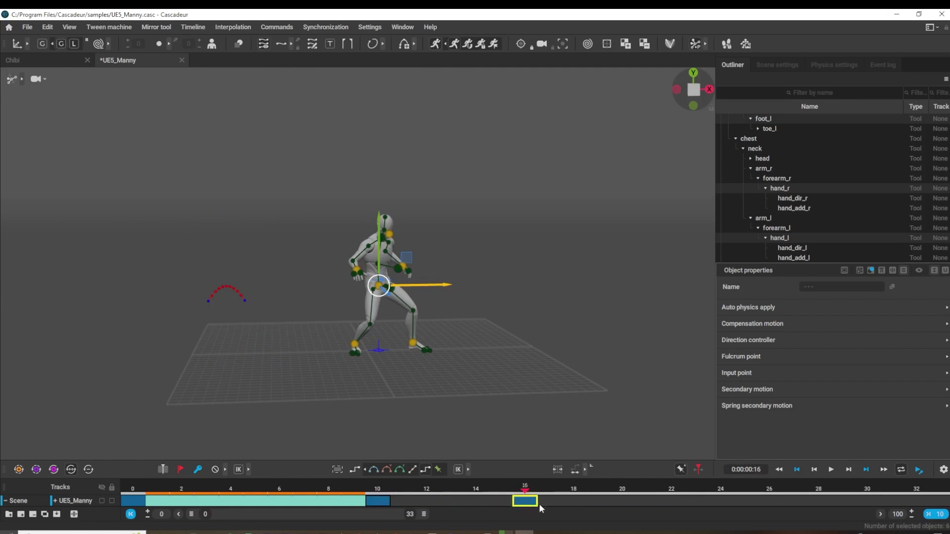
pyautogui.click(550, 504)
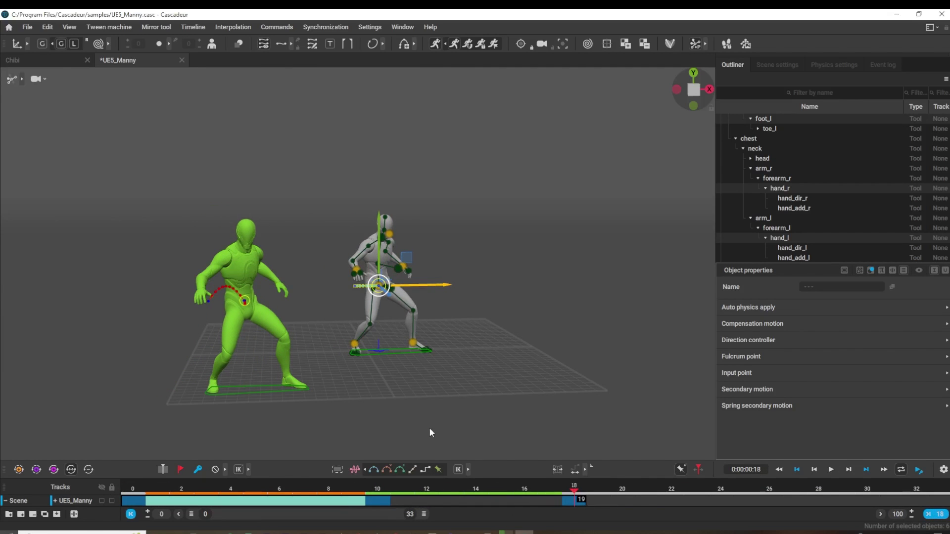
# Step: Preview the jump animation from the start, playing it twice
pyautogui.moveTo(133, 489); pyautogui.dragTo(111, 486)
pyautogui.click(831, 470)
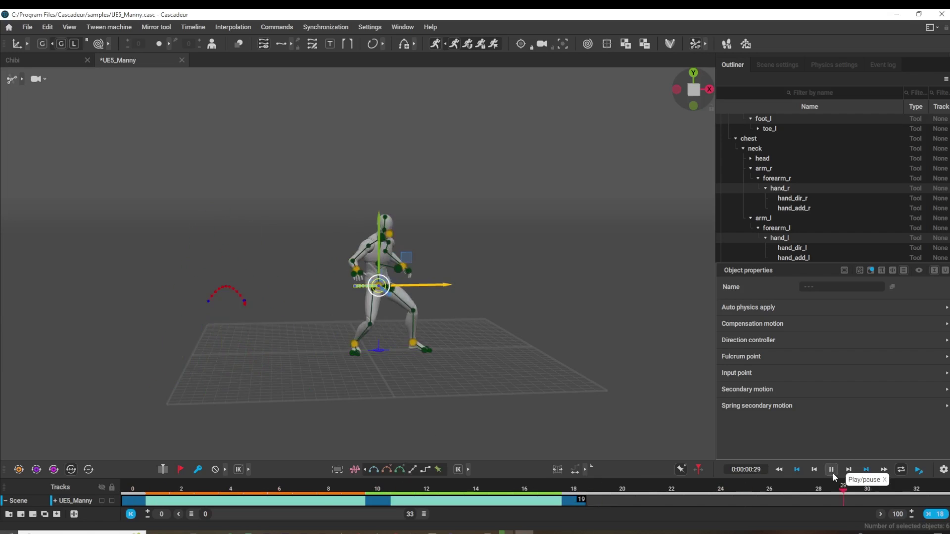
pyautogui.click(139, 504)
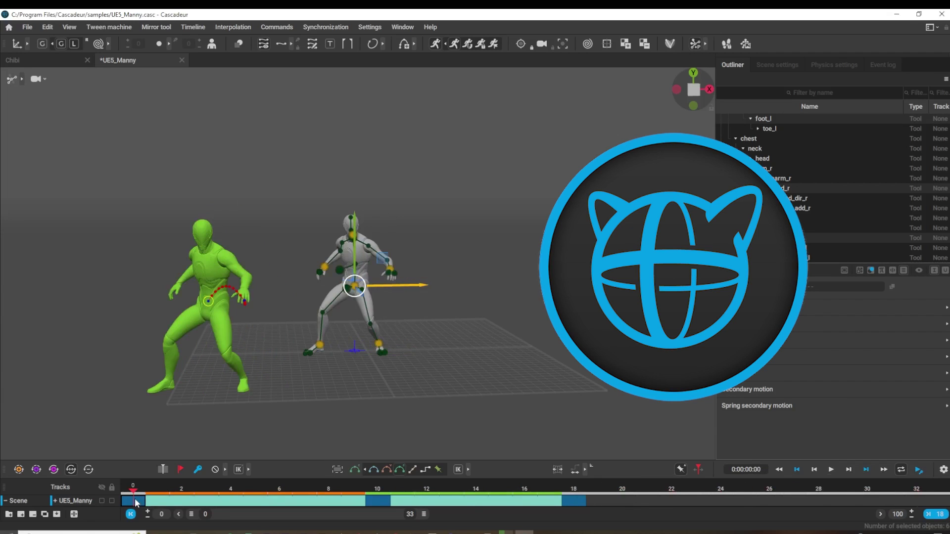
pyautogui.moveTo(140, 490); pyautogui.dragTo(191, 492)
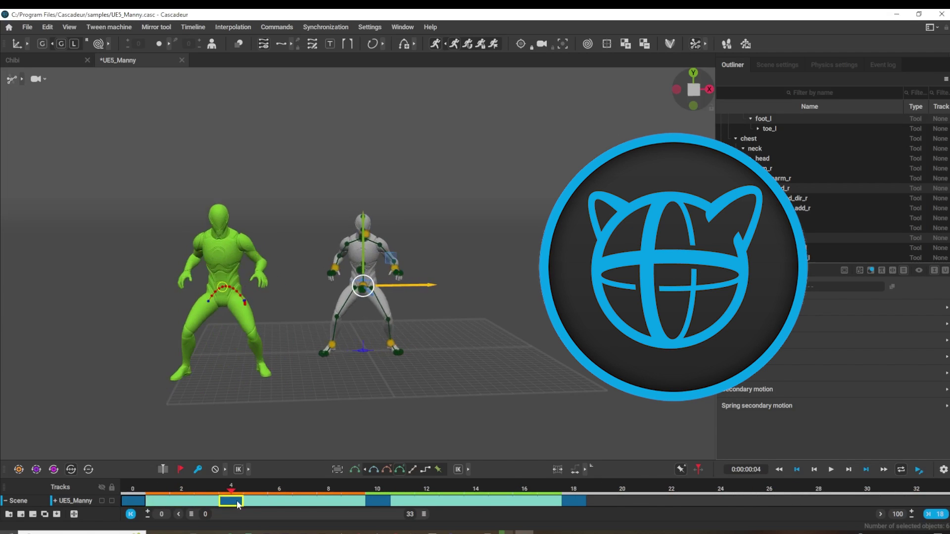
pyautogui.click(832, 469)
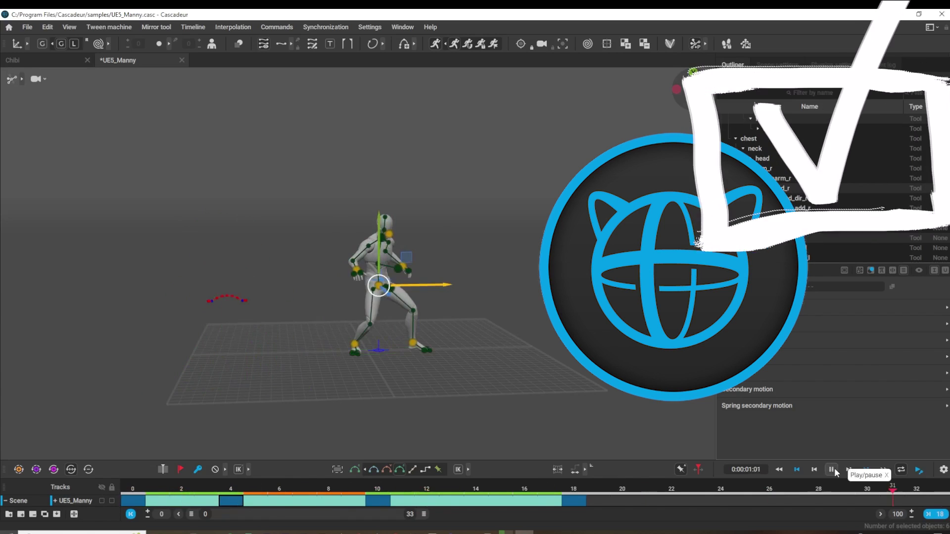
# Step: Replay the jump, then start a feminine avatar from the dark-haired preset, skipping the photo
pyautogui.click(918, 512)
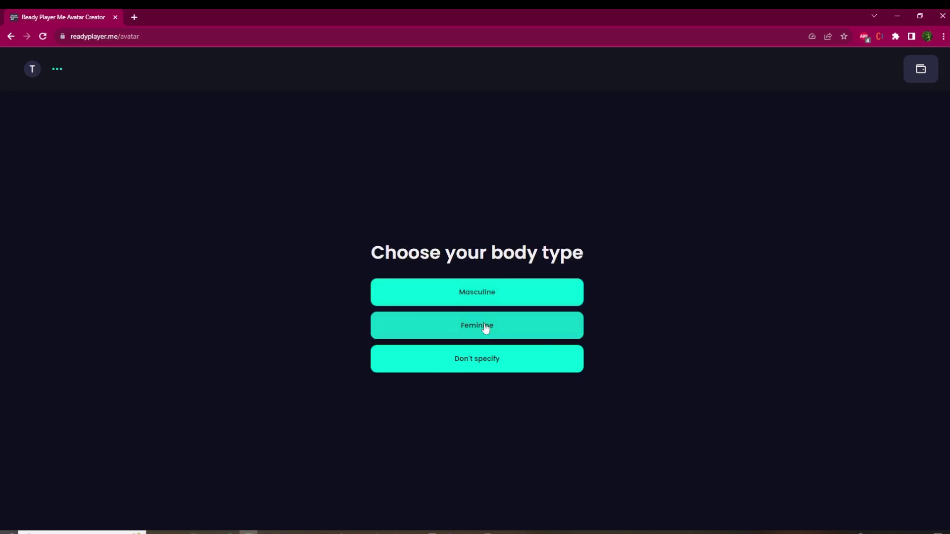
pyautogui.click(483, 329)
pyautogui.click(480, 375)
pyautogui.click(371, 347)
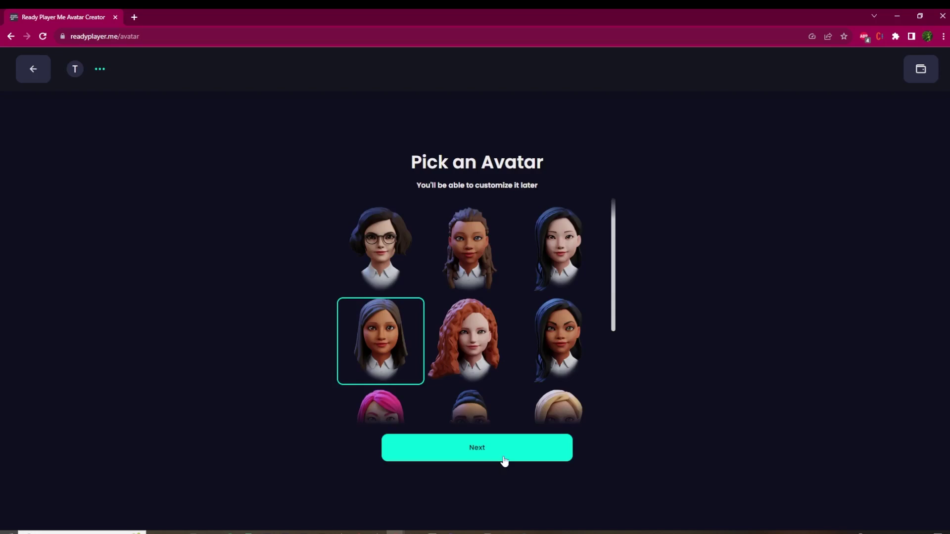
pyautogui.click(504, 457)
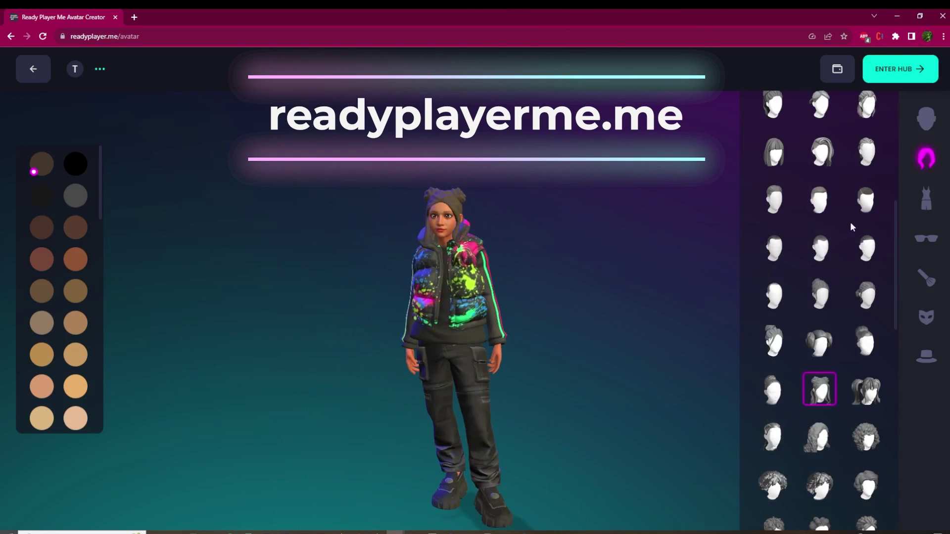
# Step: Dress the avatar in light jeans from the Outfit pants options
pyautogui.click(926, 199)
pyautogui.click(871, 158)
pyautogui.click(810, 214)
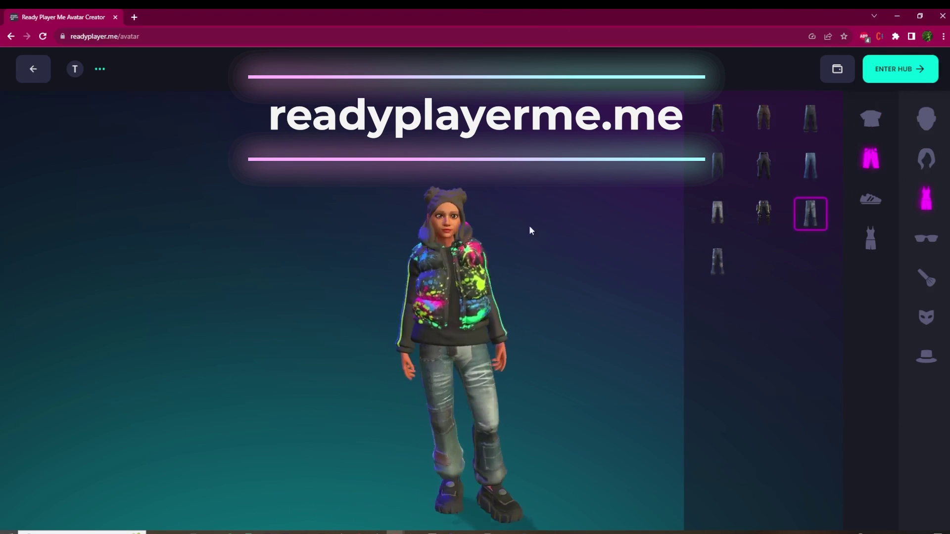
pyautogui.click(927, 159)
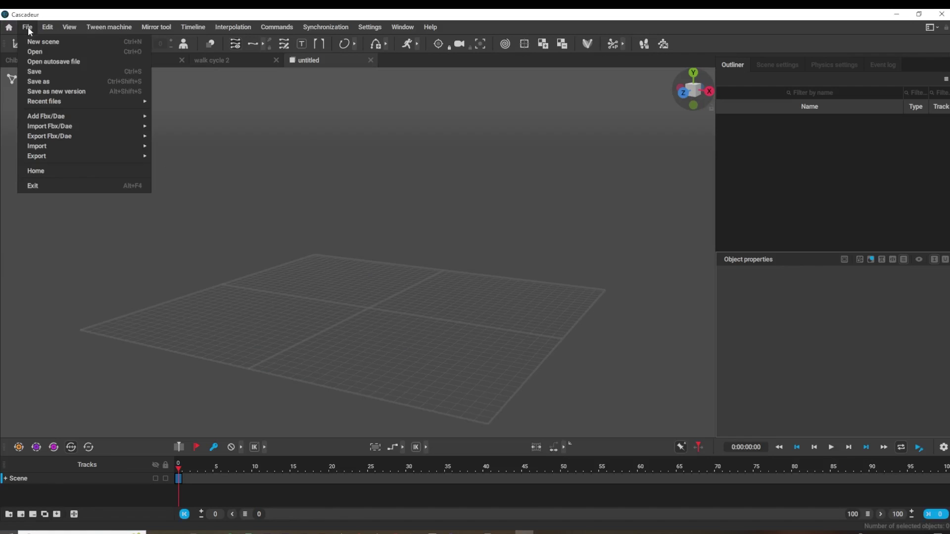
pyautogui.moveTo(49, 127)
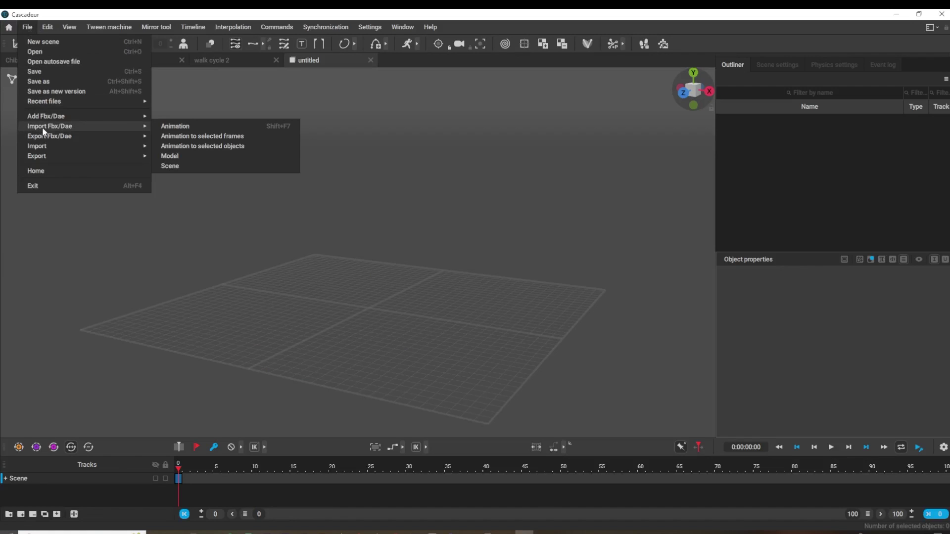
# Step: Import the avatar .fbx file through File > Import Fbx/Dae > Model
pyautogui.click(182, 155)
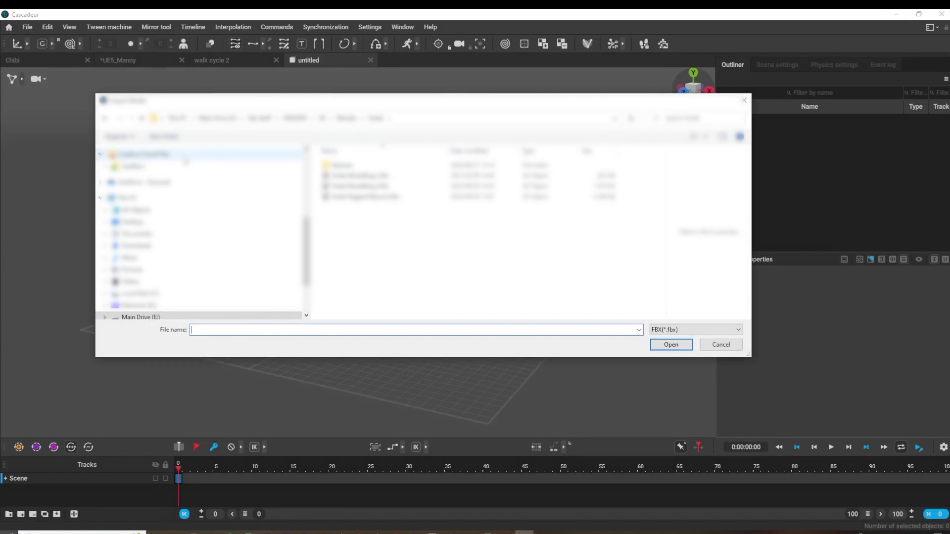
pyautogui.click(718, 346)
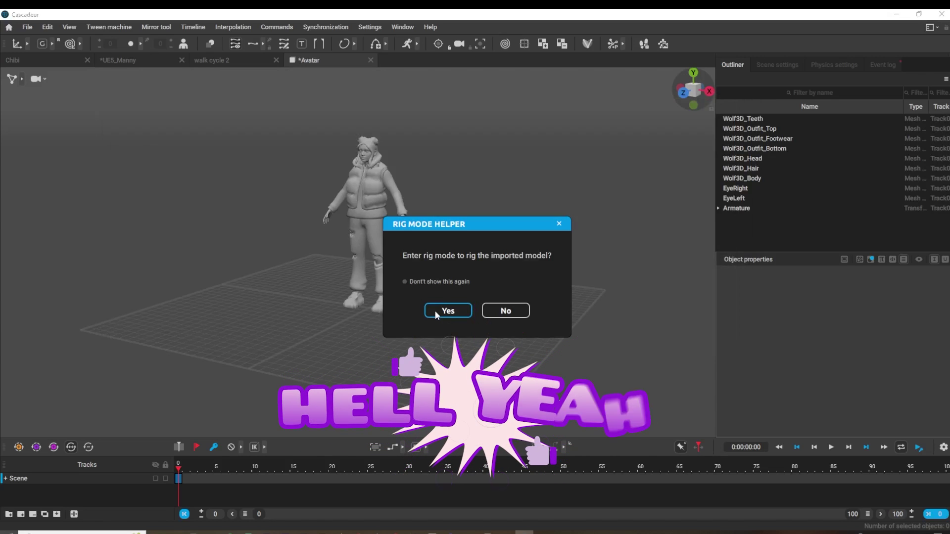
# Step: Enter rig mode, launch Quick Rigging Tool, and add rig elements to the recognised skeleton
pyautogui.click(435, 311)
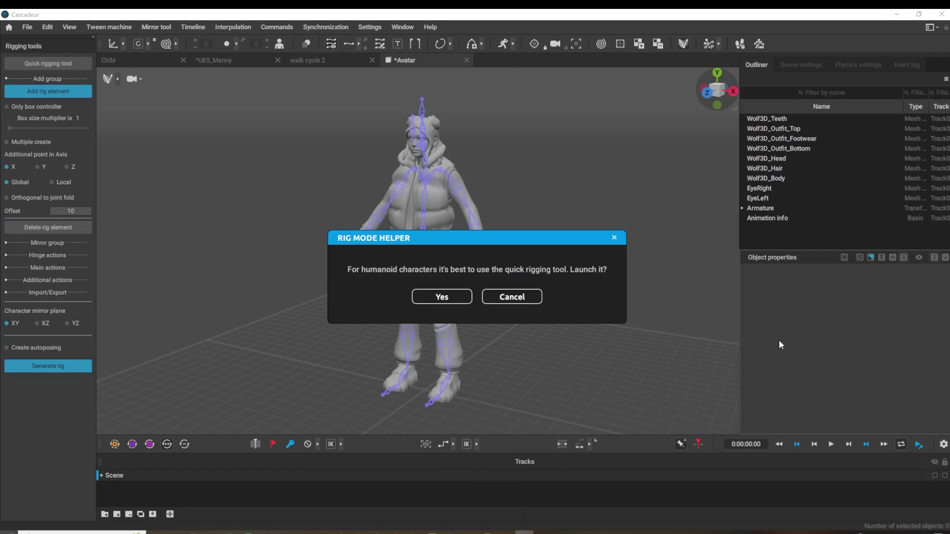
pyautogui.click(451, 296)
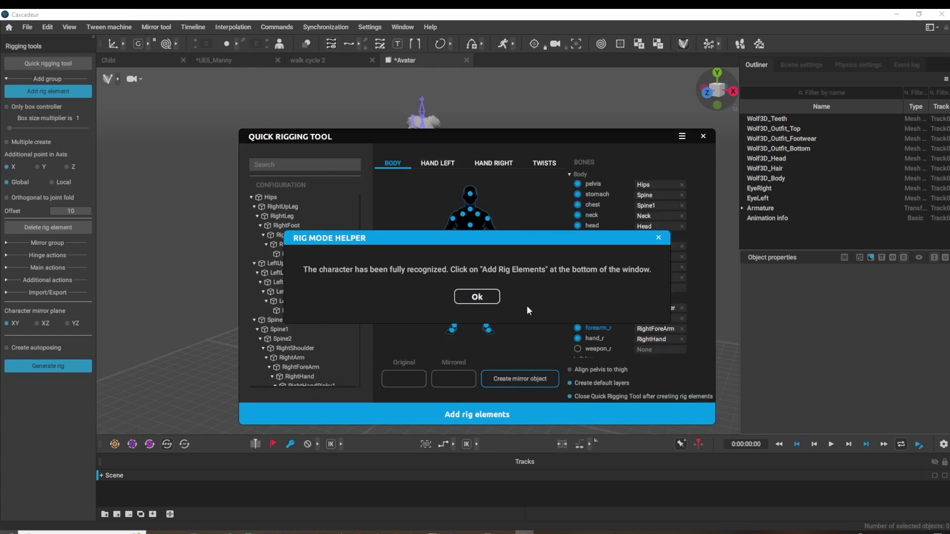
pyautogui.click(489, 300)
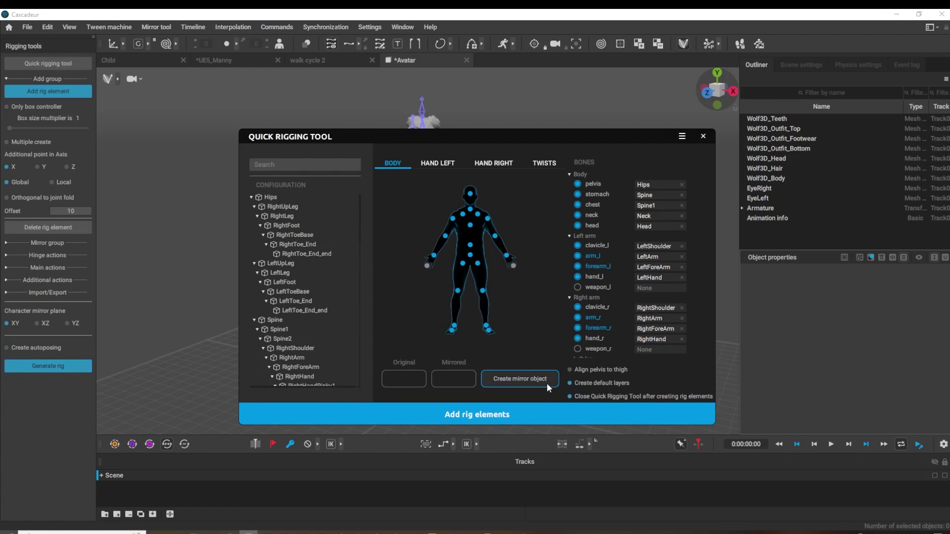
pyautogui.click(486, 416)
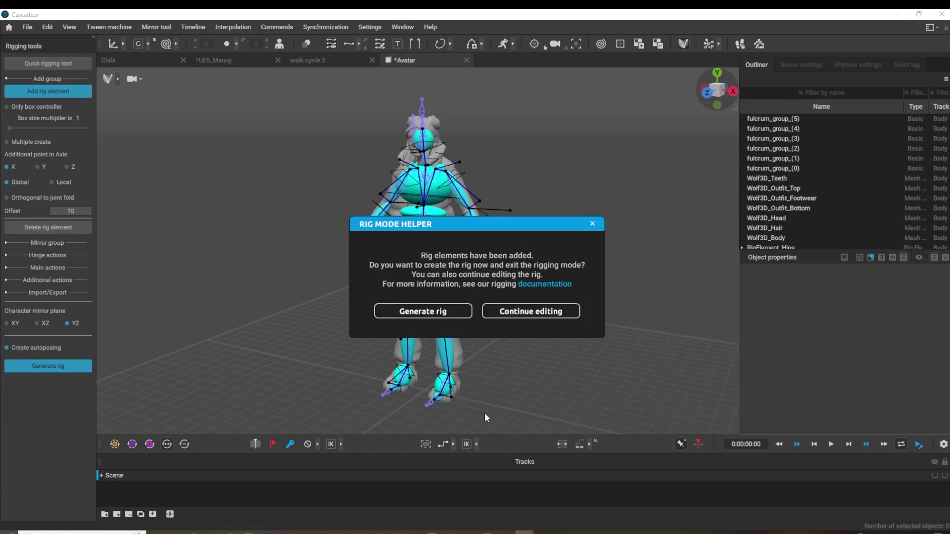
# Step: Assign DEF-spine.001, DEF-spine.002 and DEF-spine.004 to the stomach, chest and neck bones
pyautogui.click(436, 313)
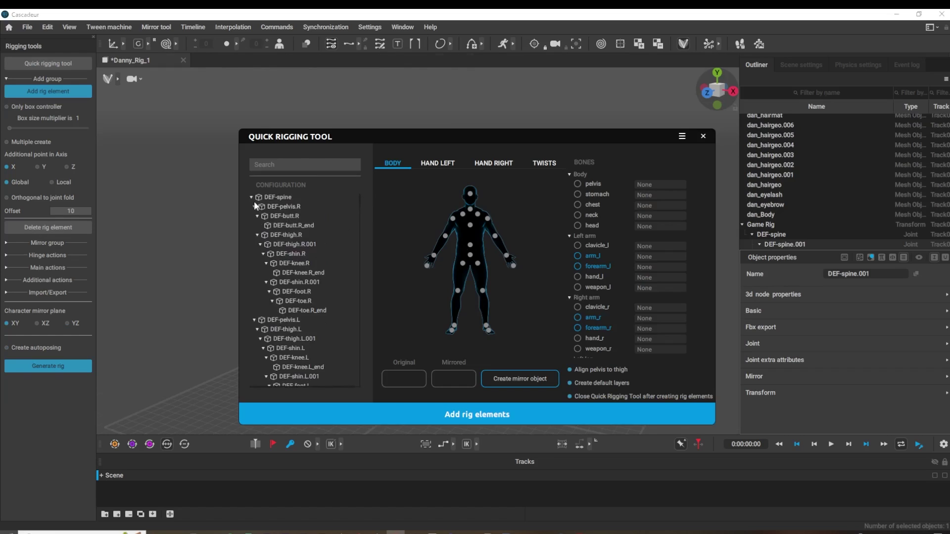
pyautogui.click(251, 198)
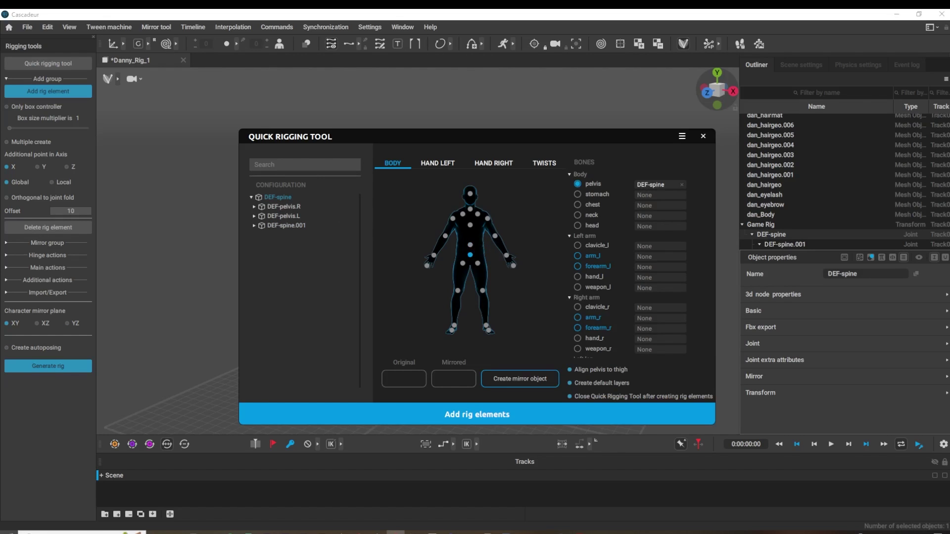
pyautogui.moveTo(286, 226); pyautogui.dragTo(357, 242)
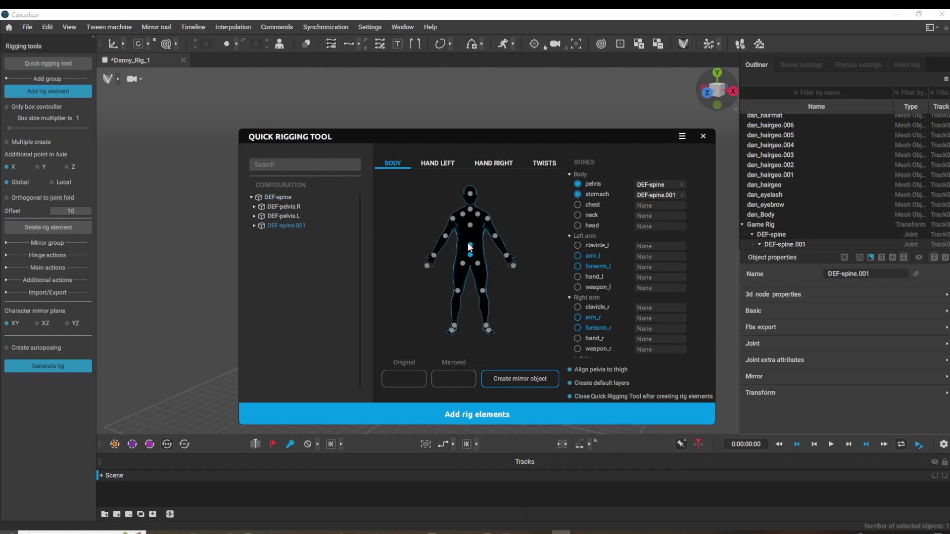
pyautogui.moveTo(288, 235); pyautogui.dragTo(469, 229)
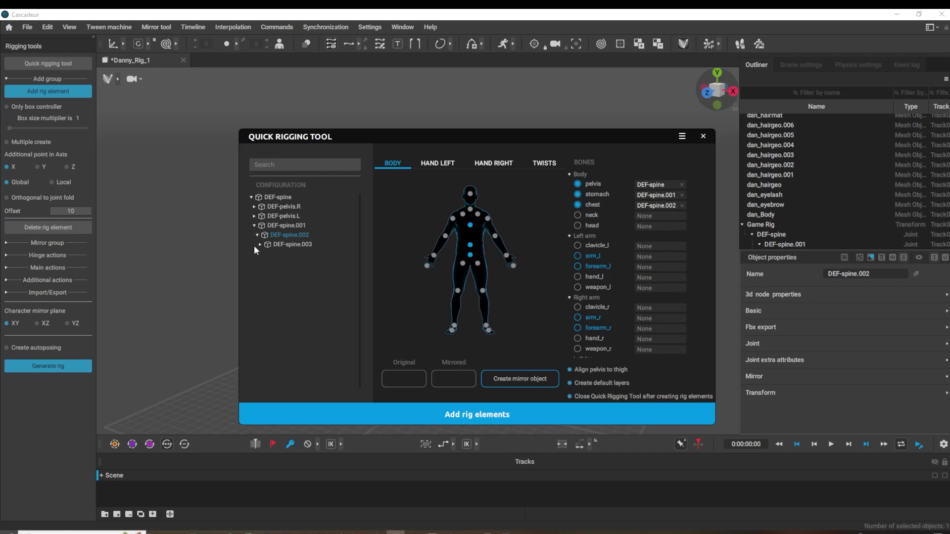
pyautogui.click(260, 244)
pyautogui.moveTo(300, 293); pyautogui.dragTo(472, 212)
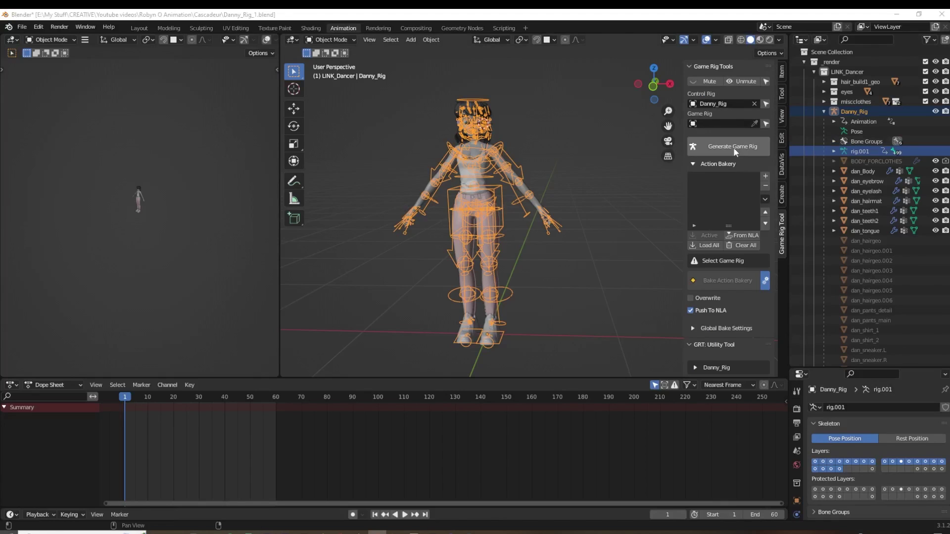
# Step: Generate a deform game rig from Danny_Rig named 'Game Rig'
pyautogui.click(734, 148)
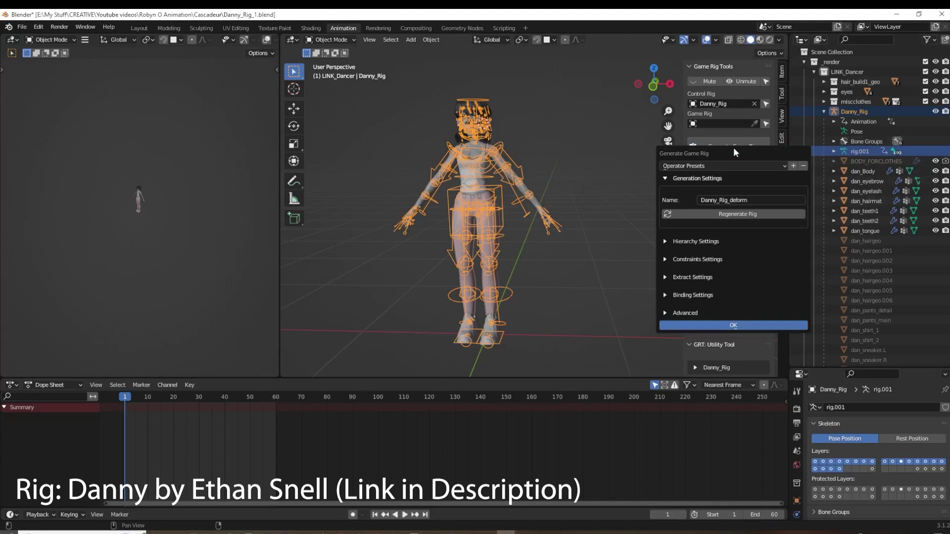
pyautogui.click(747, 325)
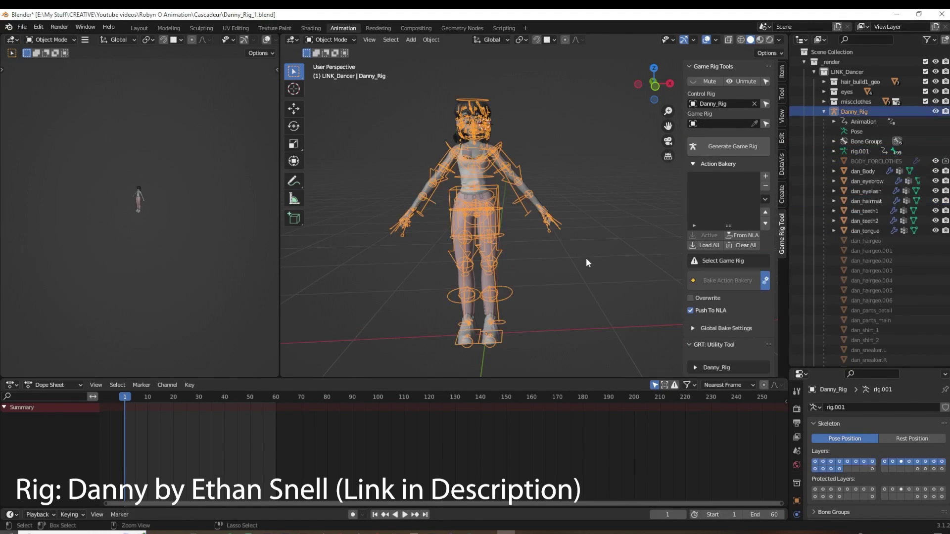
pyautogui.click(720, 123)
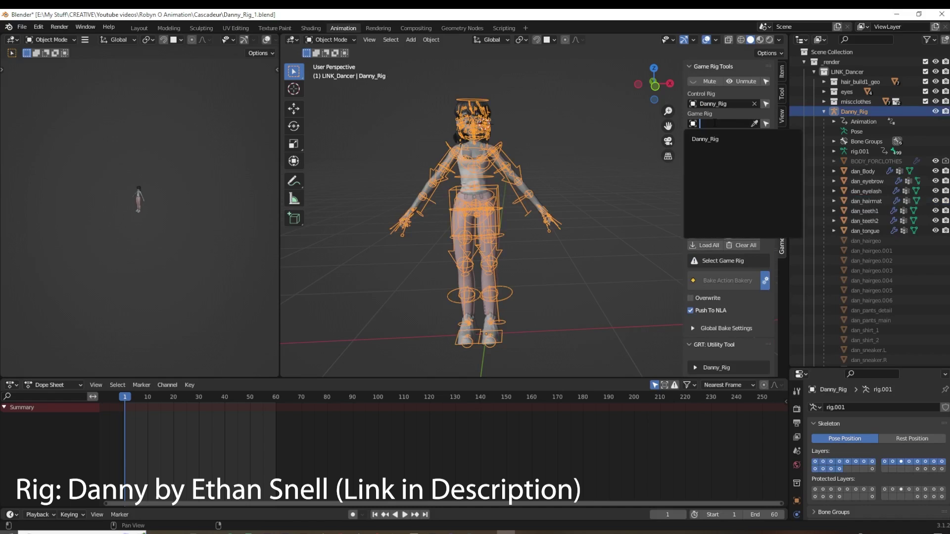
pyautogui.write('Game rig')
pyautogui.press('Escape')
pyautogui.click(724, 145)
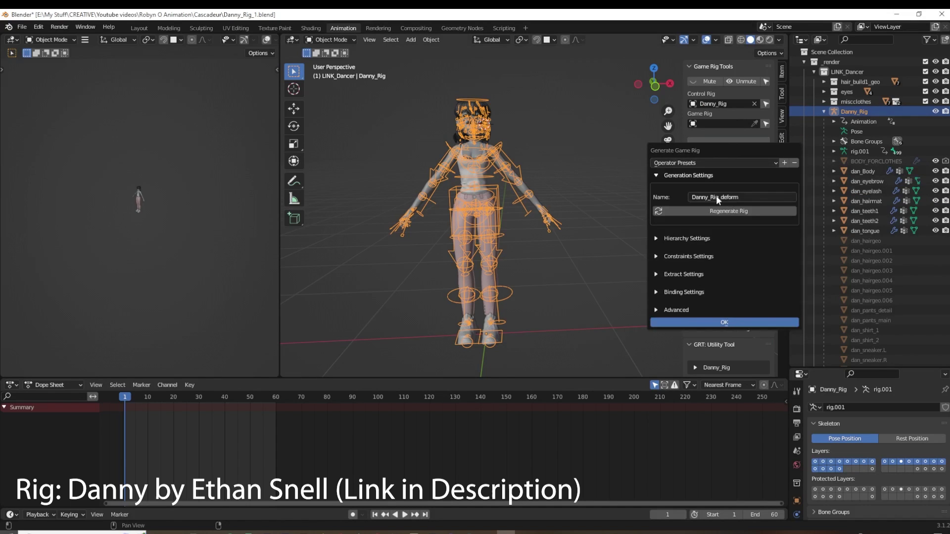
pyautogui.click(716, 196)
pyautogui.write('Game Rig')
pyautogui.press('Return')
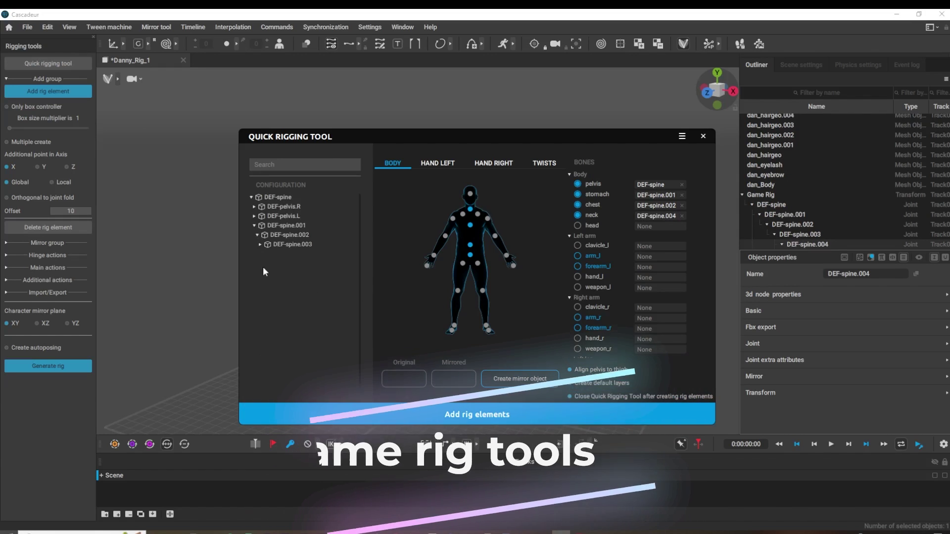
# Step: Map DEF-spine.006 to the head and DEF-shoulder.L/.R to the left and right clavicles
pyautogui.click(259, 245)
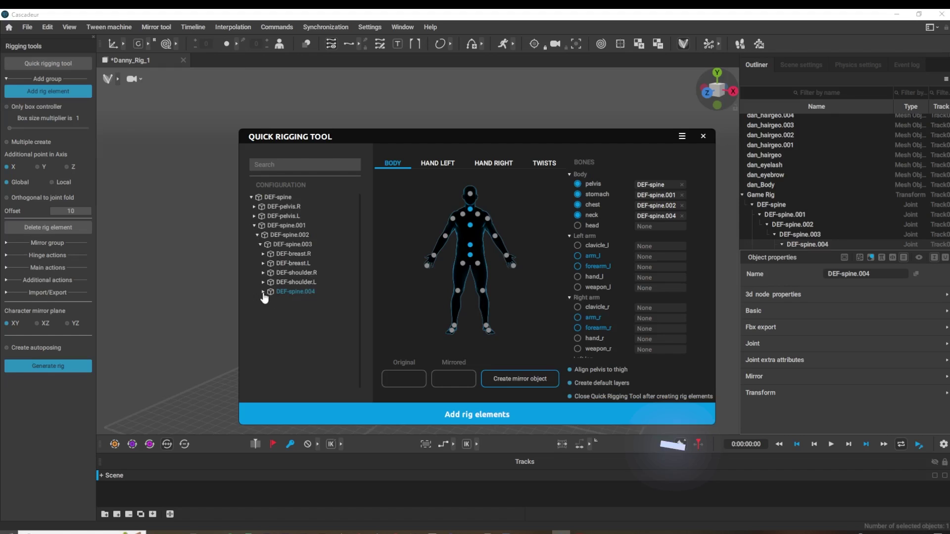
pyautogui.click(265, 291)
pyautogui.click(300, 310)
pyautogui.click(470, 194)
pyautogui.click(296, 273)
# Step: Map the right hand's middle finger joints and generate the rig elements
pyautogui.click(462, 216)
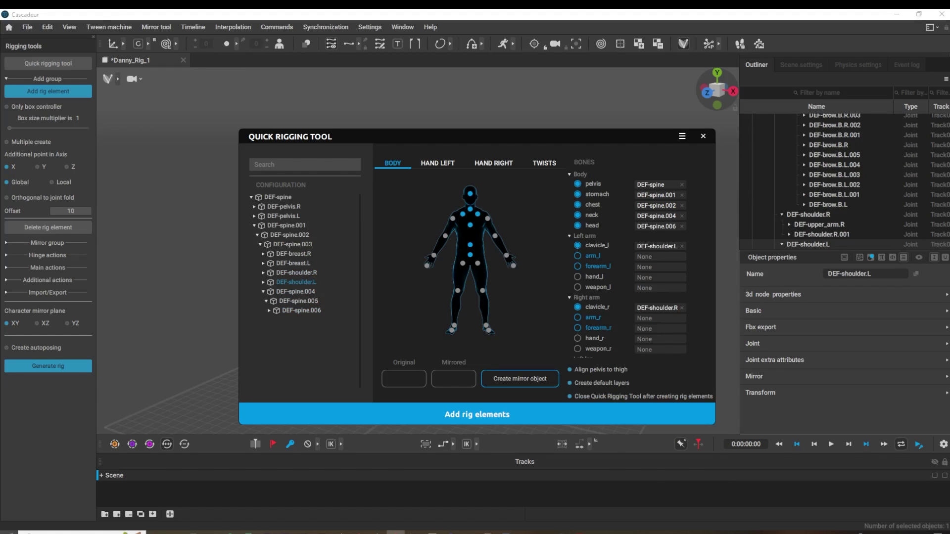
pyautogui.click(494, 162)
pyautogui.click(318, 250)
pyautogui.click(475, 203)
pyautogui.click(520, 415)
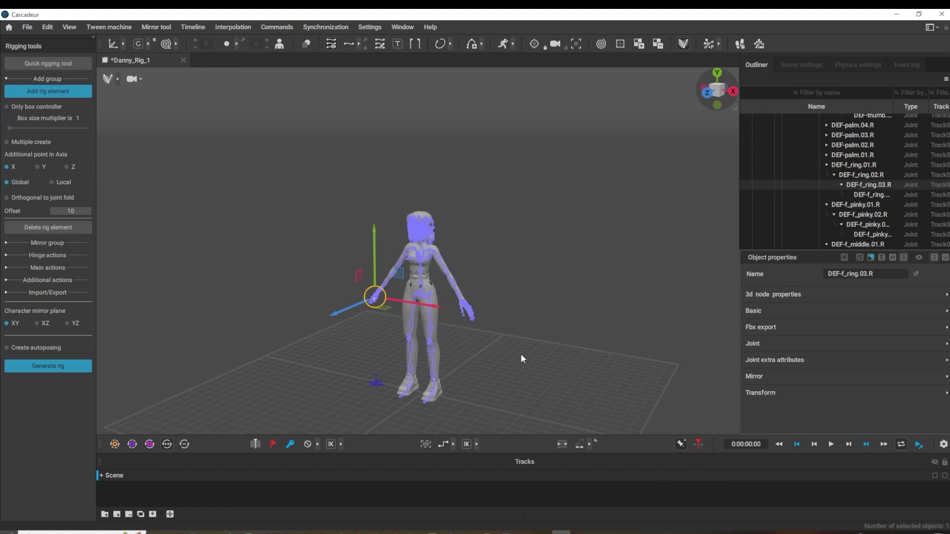
pyautogui.click(427, 312)
pyautogui.scroll(3, 495, 181)
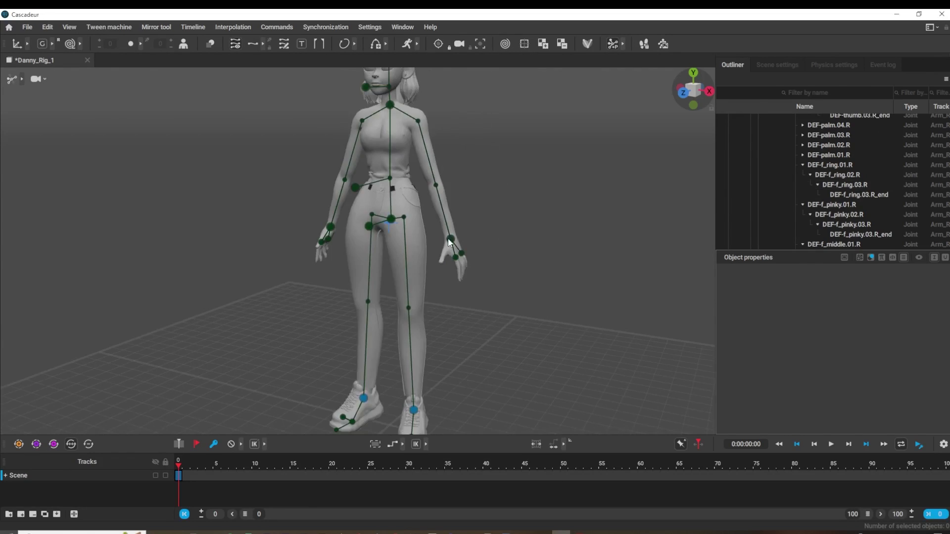
# Step: Lower the pelvis into a crouch and key it at frame 20
pyautogui.click(427, 232)
pyautogui.moveTo(507, 253)
pyautogui.mouseDown(button='right')
pyautogui.moveTo(506, 240)
pyautogui.moveTo(489, 310)
pyautogui.mouseUp(button='right')
pyautogui.click(489, 310)
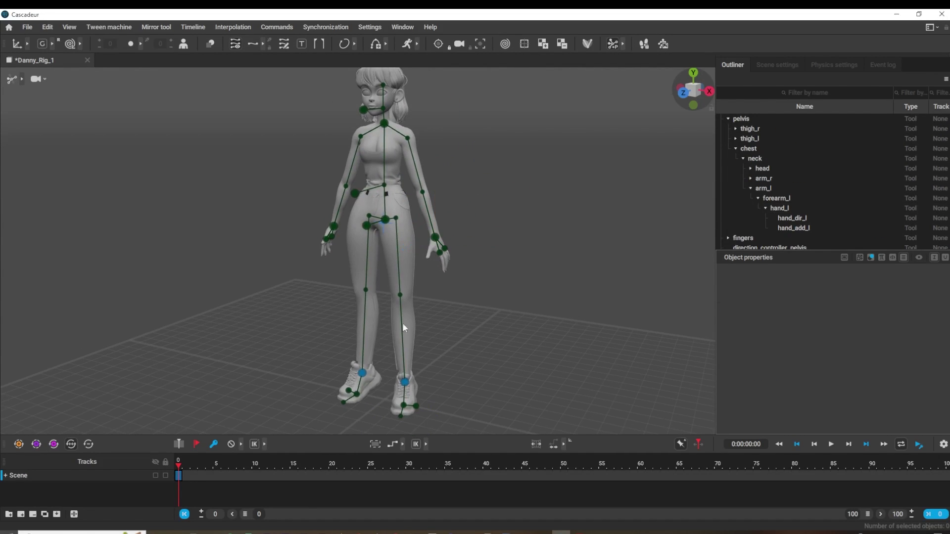
pyautogui.click(386, 222)
pyautogui.click(253, 460)
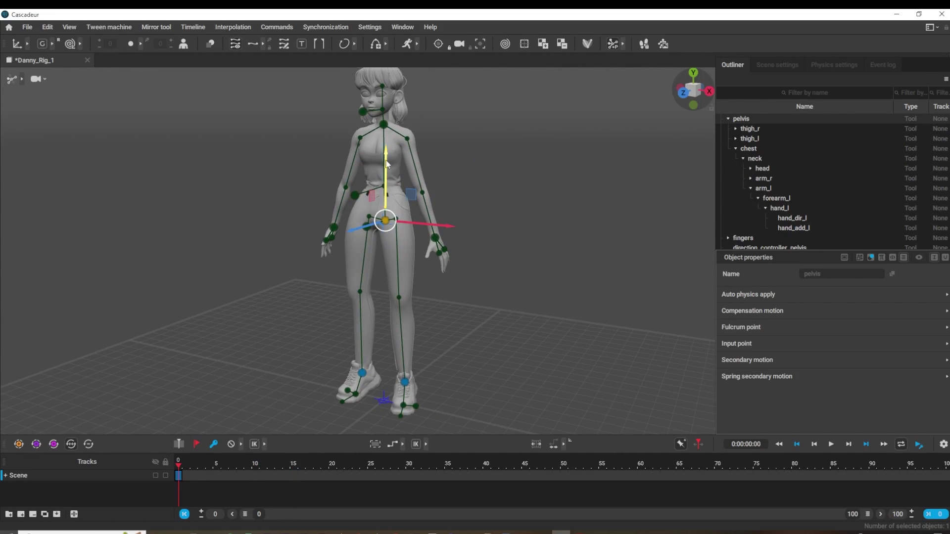
pyautogui.moveTo(385, 164); pyautogui.dragTo(280, 401)
pyautogui.moveTo(177, 475); pyautogui.dragTo(333, 475)
pyautogui.click(378, 394)
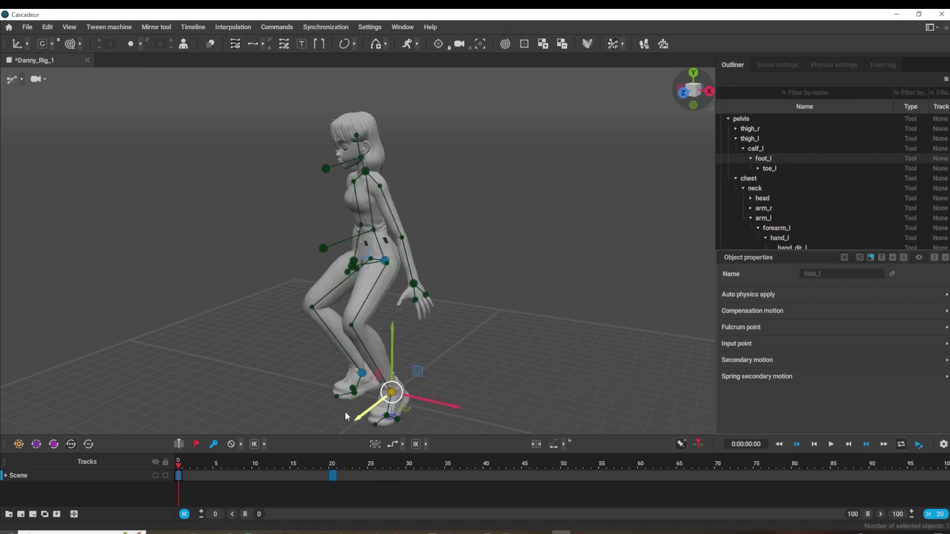
pyautogui.moveTo(346, 412)
pyautogui.mouseDown(button='right')
pyautogui.moveTo(302, 351)
pyautogui.moveTo(371, 267)
pyautogui.moveTo(452, 275)
pyautogui.moveTo(365, 302)
pyautogui.moveTo(449, 253)
pyautogui.moveTo(373, 407)
pyautogui.mouseUp(button='right')
# Step: Orbit to view the rigged hooded avatar from the side
pyautogui.click(370, 268)
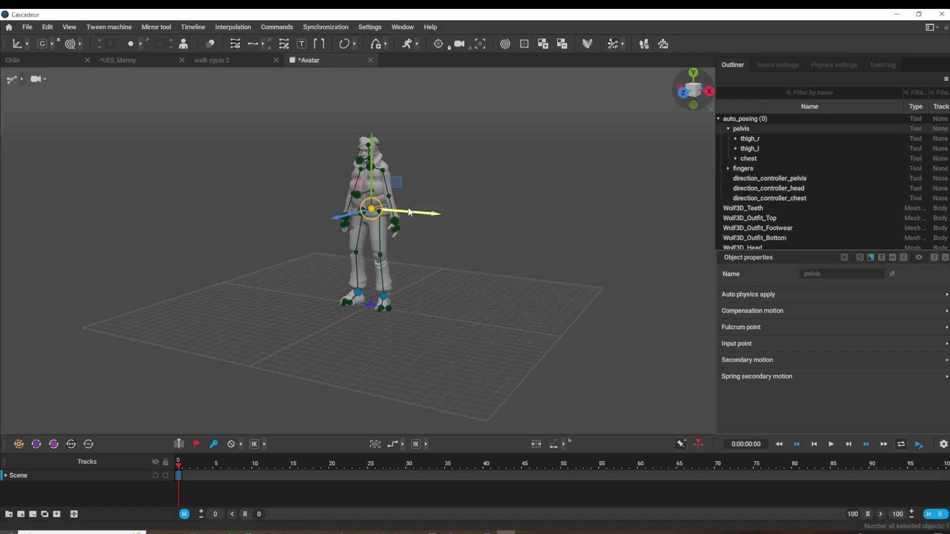
# Step: Crouch the avatar by lowering and shifting the pelvis controller
pyautogui.moveTo(375, 149)
pyautogui.mouseDown()
pyautogui.moveTo(379, 181)
pyautogui.moveTo(378, 152)
pyautogui.mouseUp()
pyautogui.scroll(3, 445, 204)
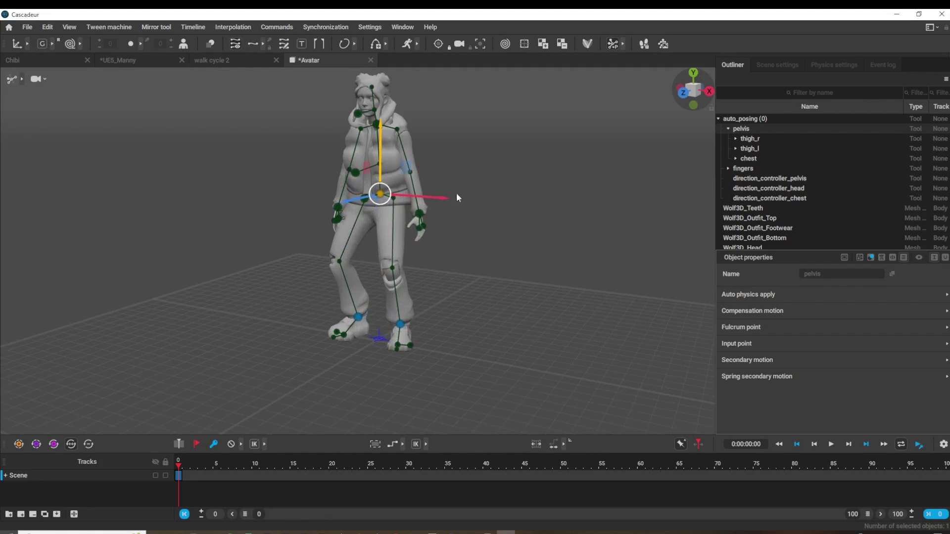
pyautogui.moveTo(432, 200); pyautogui.dragTo(407, 200)
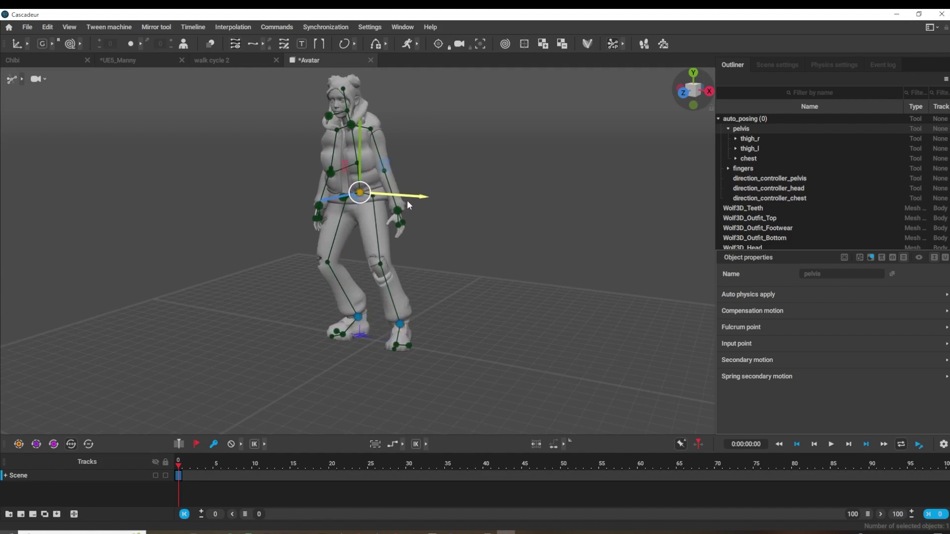
pyautogui.moveTo(369, 137)
pyautogui.mouseDown()
pyautogui.moveTo(370, 180)
pyautogui.moveTo(375, 121)
pyautogui.mouseUp()
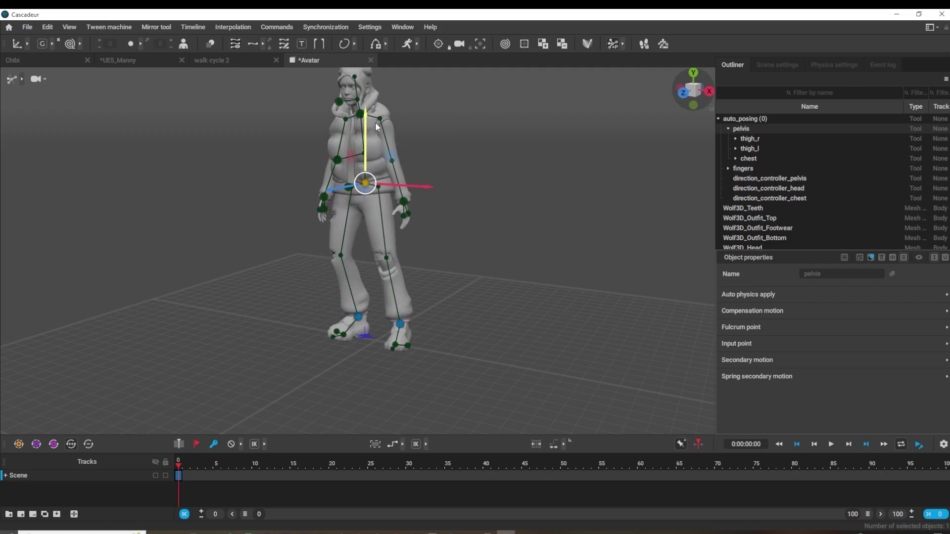
# Step: Bring the left hand controller down beside the hip
pyautogui.click(405, 198)
pyautogui.moveTo(429, 173); pyautogui.dragTo(421, 111)
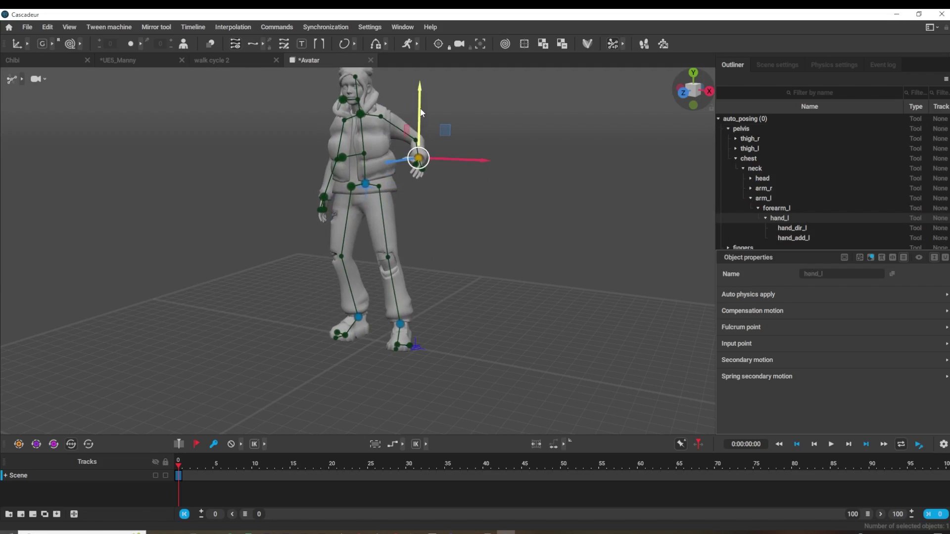
pyautogui.moveTo(471, 223); pyautogui.dragTo(389, 263, button='right')
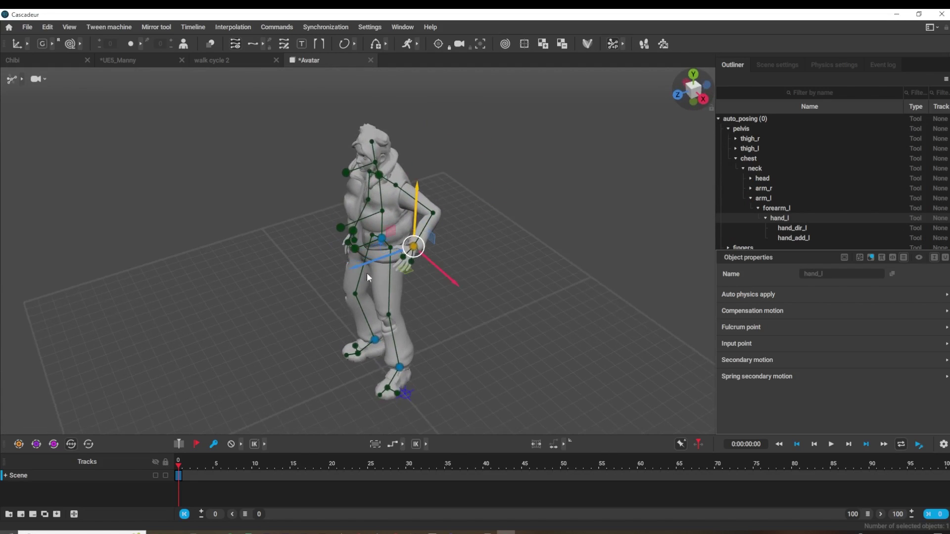
pyautogui.moveTo(388, 263)
pyautogui.mouseDown()
pyautogui.moveTo(356, 263)
pyautogui.moveTo(422, 306)
pyautogui.mouseUp()
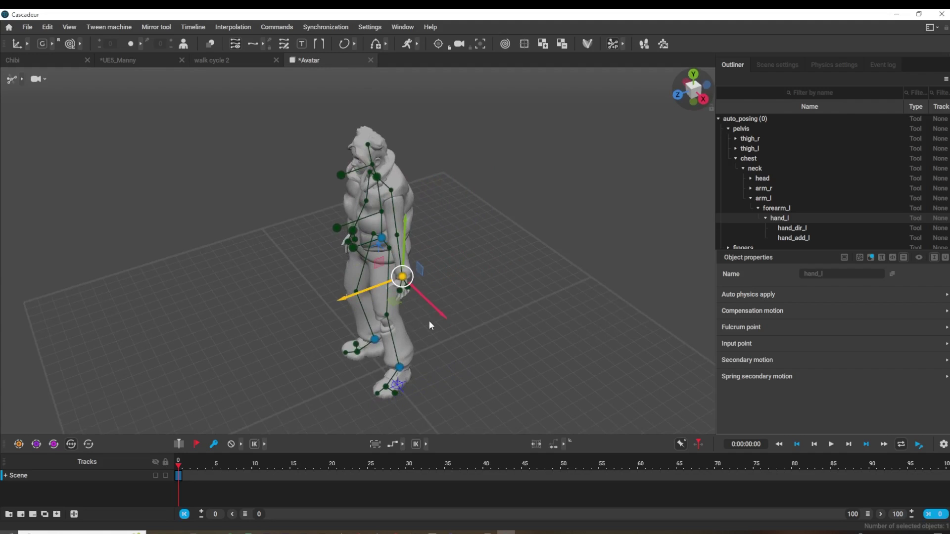
pyautogui.moveTo(428, 319)
pyautogui.mouseDown(button='right')
pyautogui.moveTo(445, 273)
pyautogui.moveTo(565, 261)
pyautogui.mouseUp(button='right')
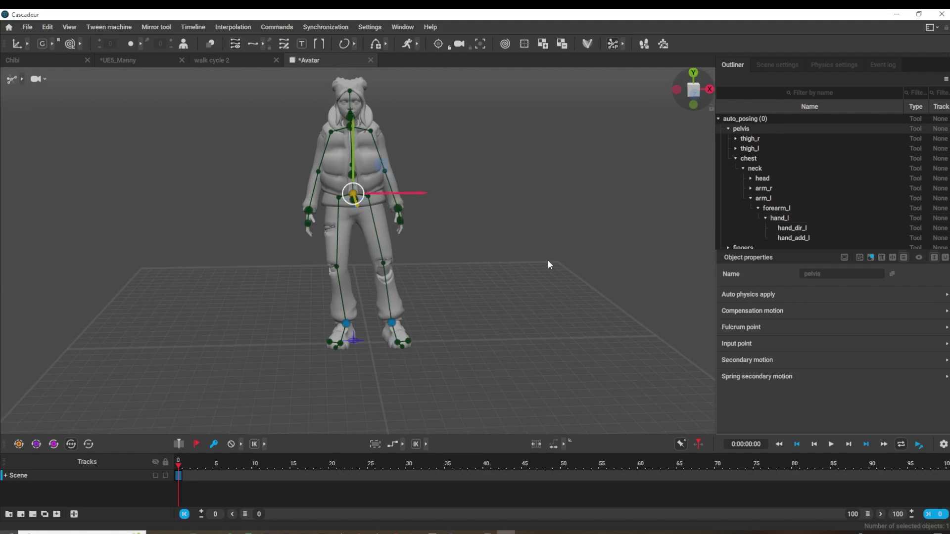
# Step: Lift the left foot and move it back and forth to test the leg
pyautogui.moveTo(402, 284); pyautogui.dragTo(384, 199)
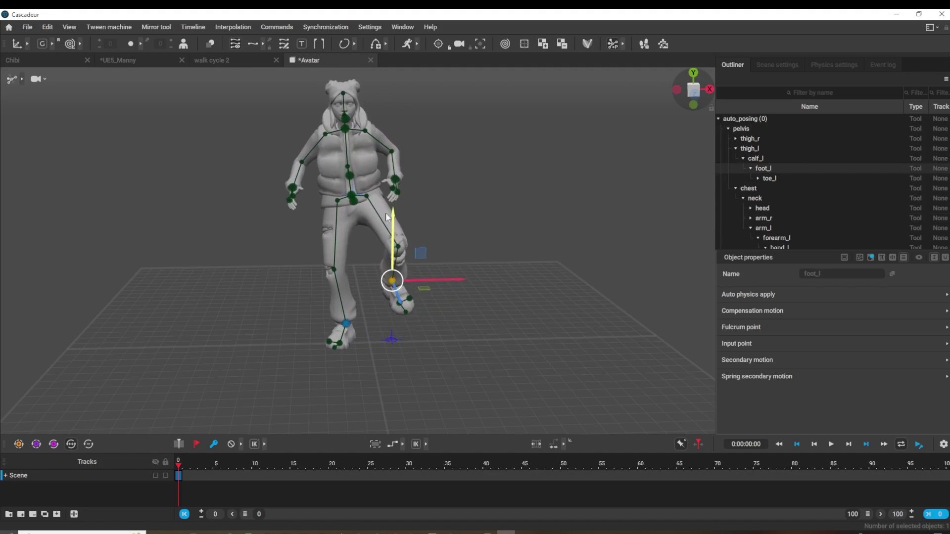
pyautogui.moveTo(469, 202); pyautogui.dragTo(329, 212, button='right')
pyautogui.moveTo(346, 278); pyautogui.dragTo(363, 283)
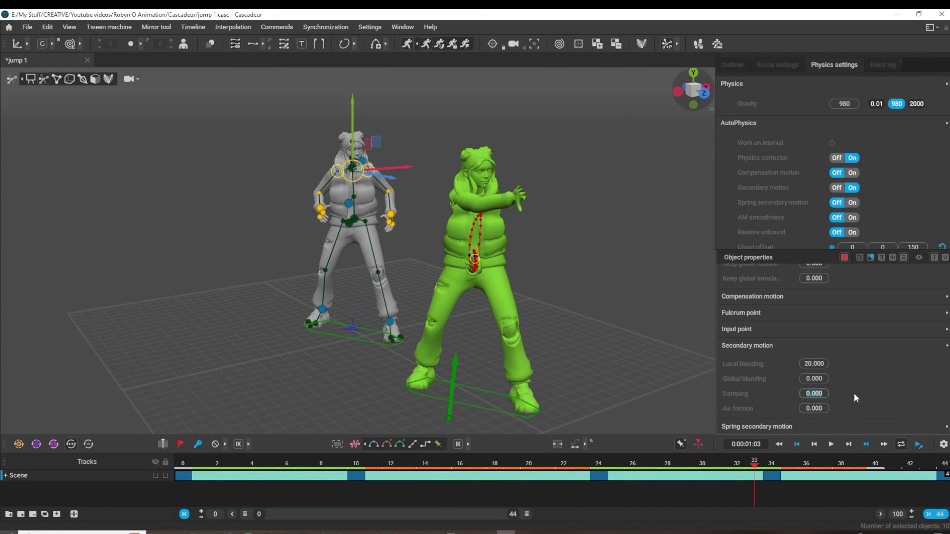
pyautogui.write('80')
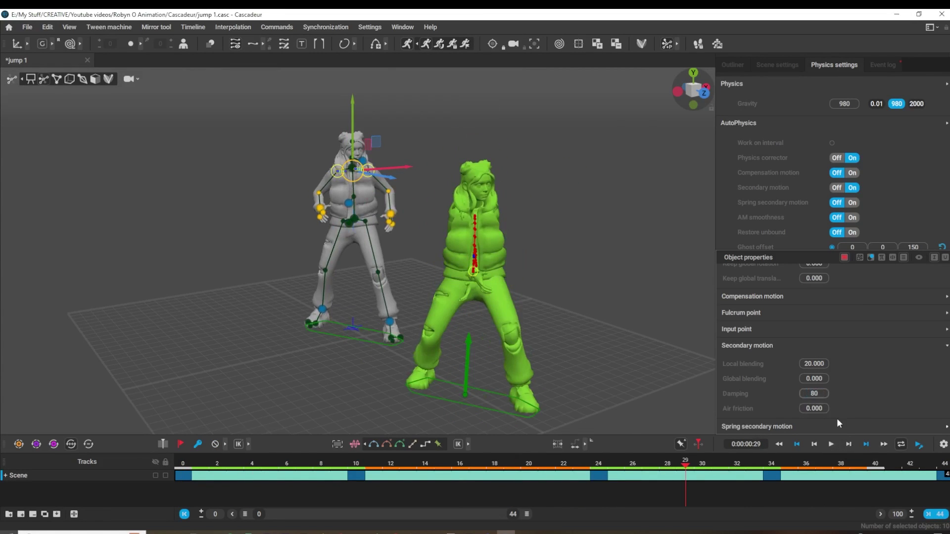
# Step: Pause playback and orbit the close view to frame the whole rigged character
pyautogui.click(831, 444)
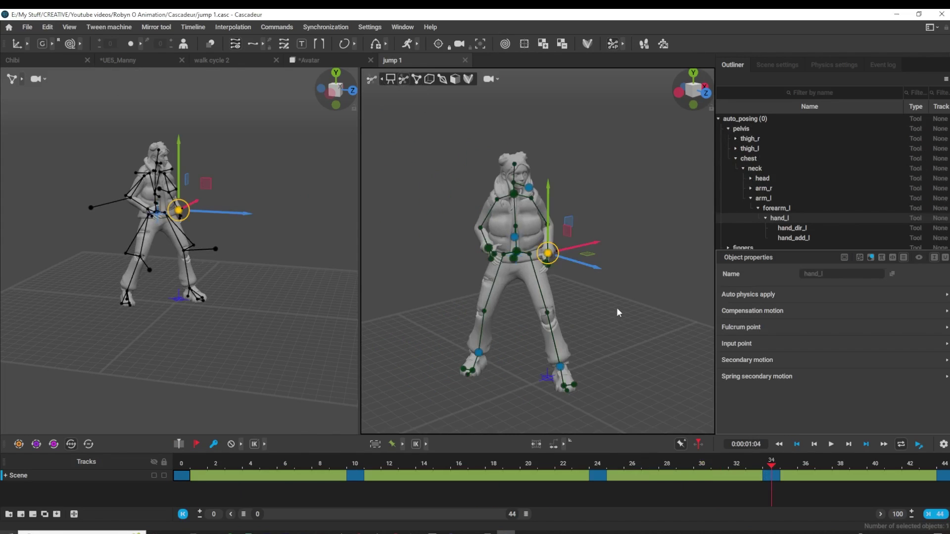
pyautogui.scroll(5, 616, 307)
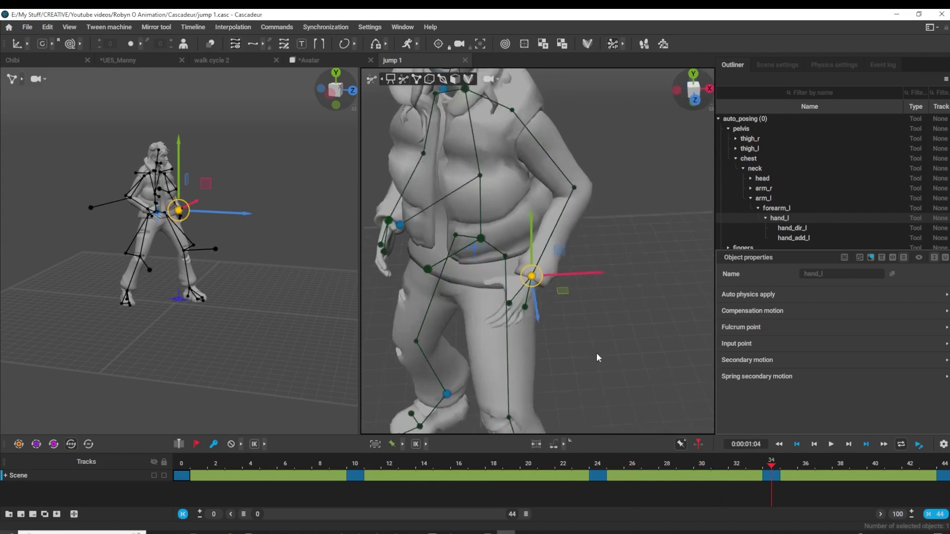
pyautogui.moveTo(596, 357); pyautogui.dragTo(535, 312, button='right')
pyautogui.scroll(-5, 535, 312)
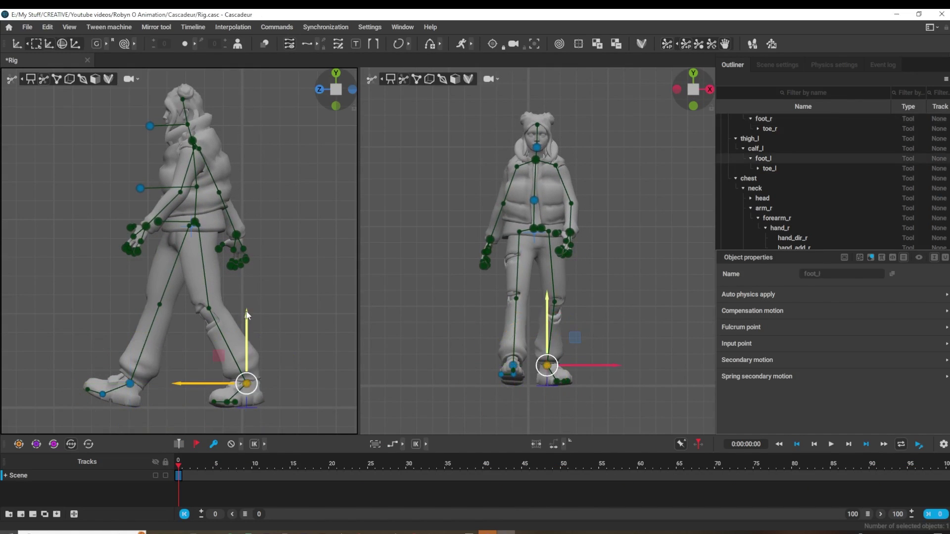
# Step: Refine the stride: raise the left foot and adjust the chest, right foot and index fingertips
pyautogui.moveTo(247, 315); pyautogui.dragTo(246, 309)
pyautogui.click(534, 200)
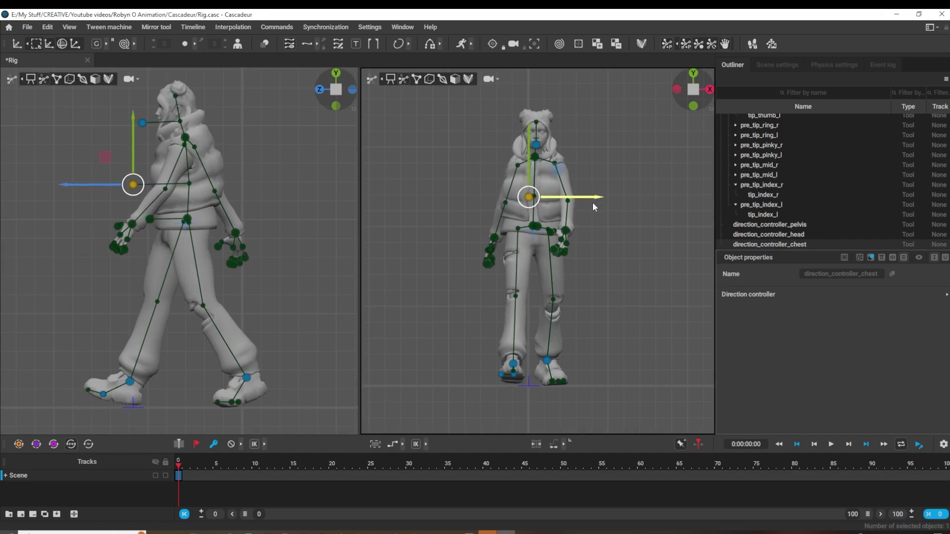
pyautogui.click(130, 382)
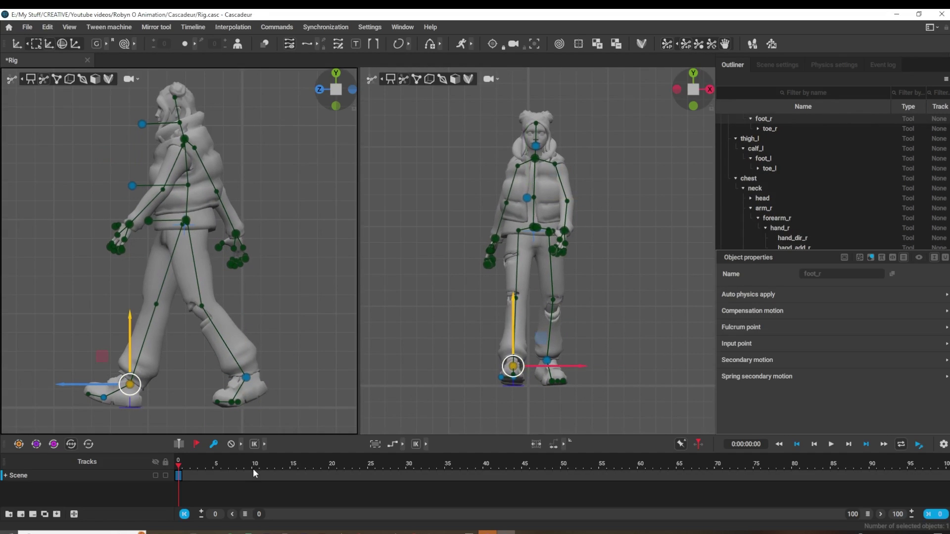
pyautogui.scroll(5, 638, 176)
pyautogui.click(594, 246)
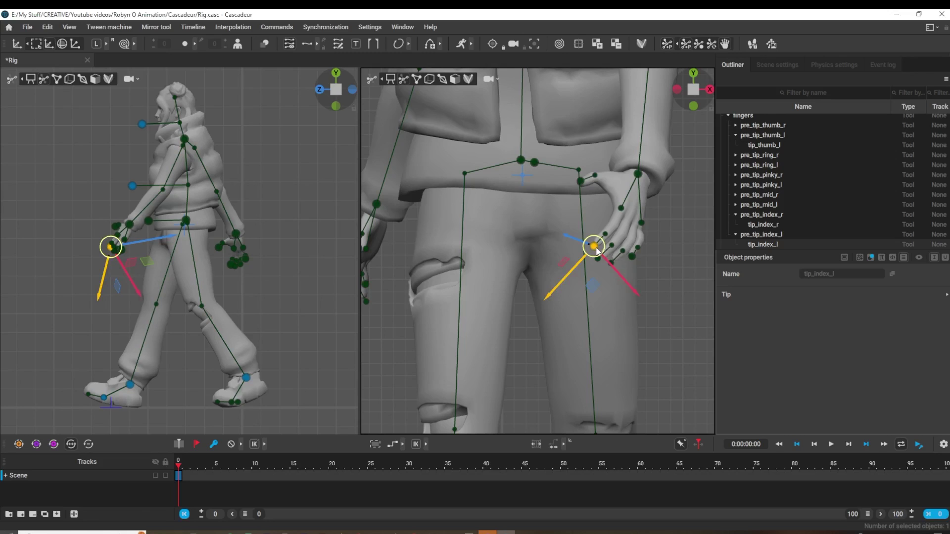
pyautogui.scroll(-3, 663, 180)
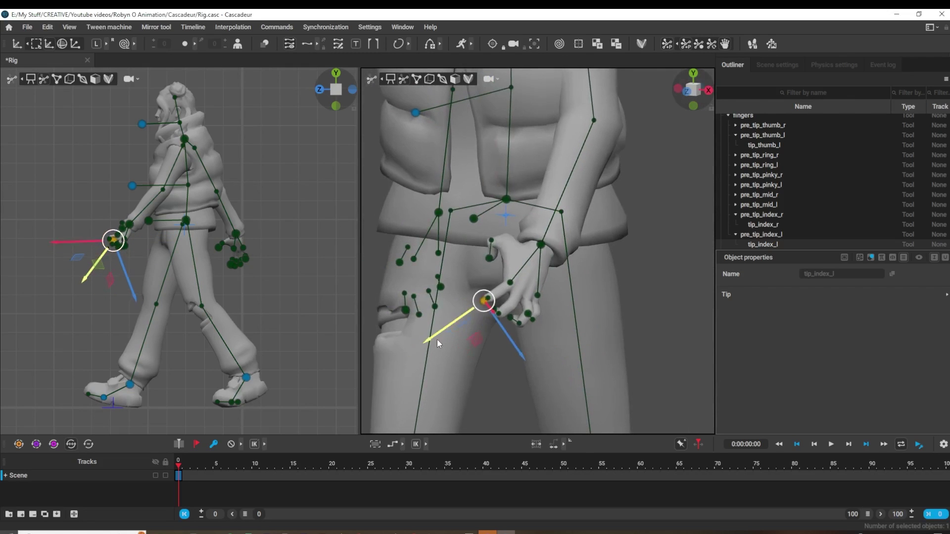
pyautogui.moveTo(437, 339)
pyautogui.mouseDown(button='right')
pyautogui.moveTo(575, 315)
pyautogui.moveTo(520, 296)
pyautogui.mouseUp(button='right')
pyautogui.scroll(4, 564, 285)
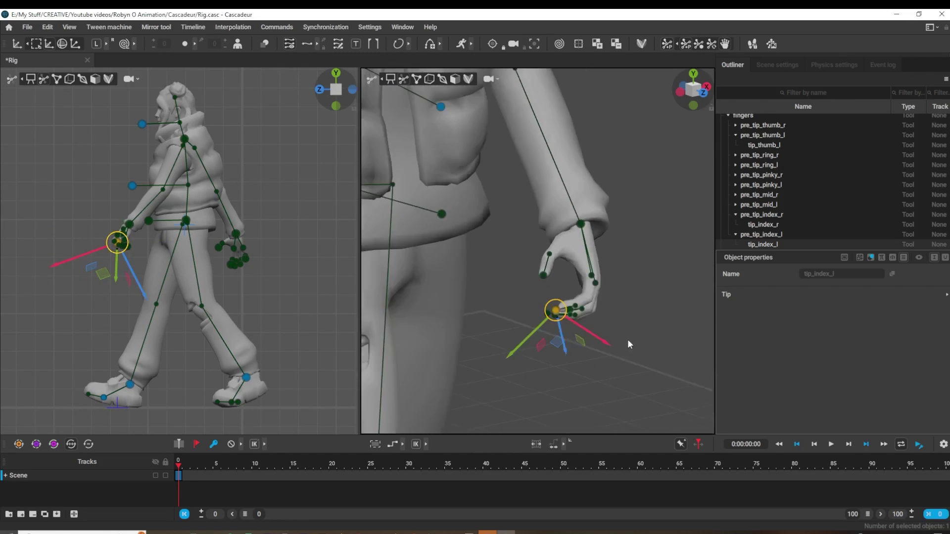
pyautogui.scroll(-3, 519, 298)
pyautogui.scroll(3, 462, 300)
pyautogui.click(461, 301)
pyautogui.moveTo(461, 300); pyautogui.dragTo(396, 305, button='right')
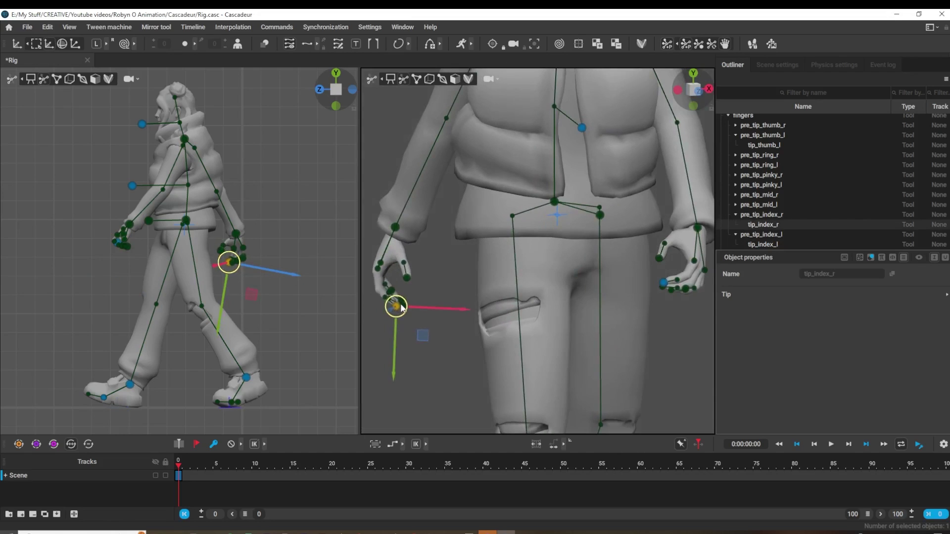
pyautogui.scroll(-2, 621, 273)
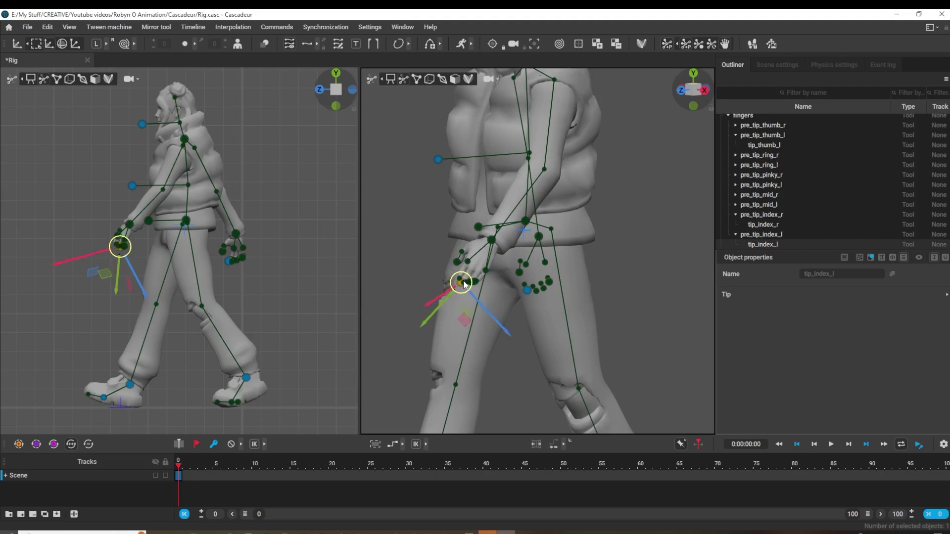
pyautogui.moveTo(671, 325); pyautogui.dragTo(588, 246, button='right')
# Step: Select all rig points, mirror the stride pose left to right, and play it back
pyautogui.click(185, 295)
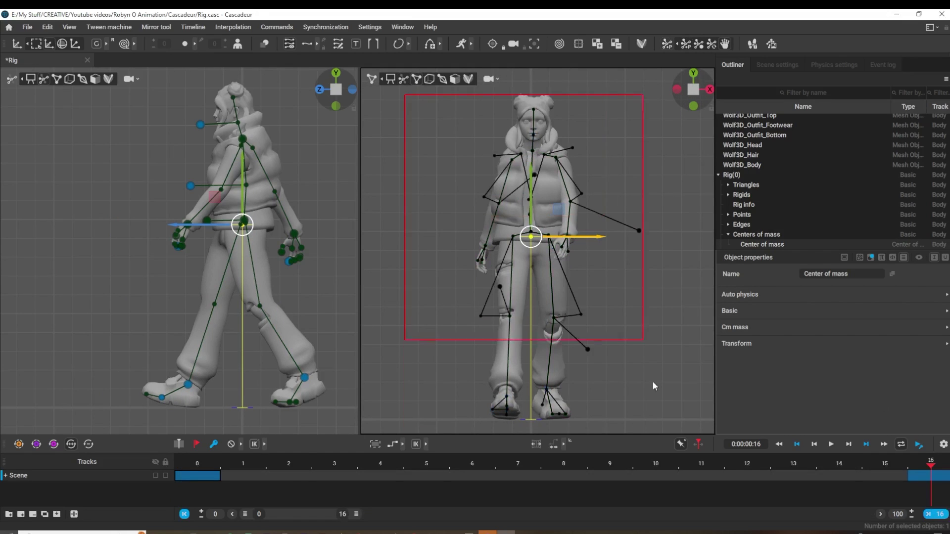
pyautogui.hotkey('ctrl', 'a')
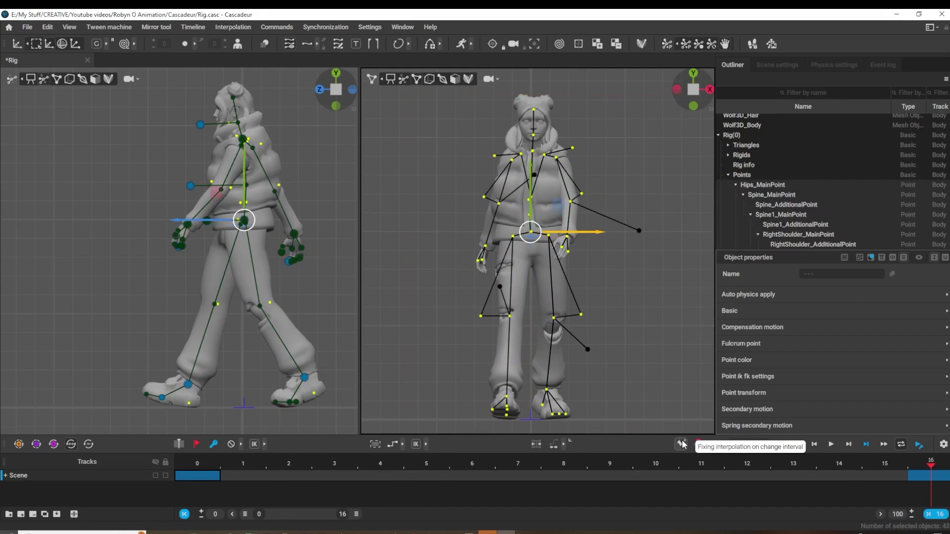
pyautogui.click(163, 44)
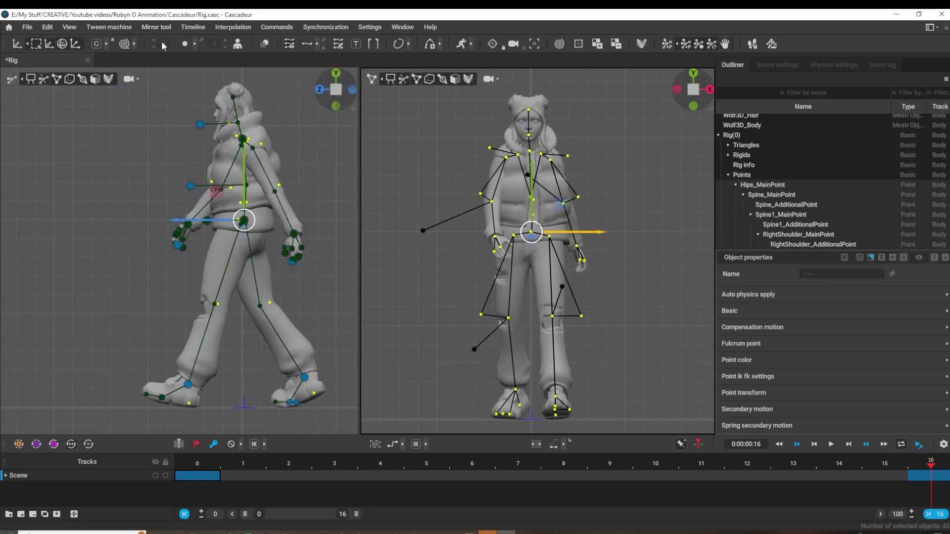
pyautogui.press('space')
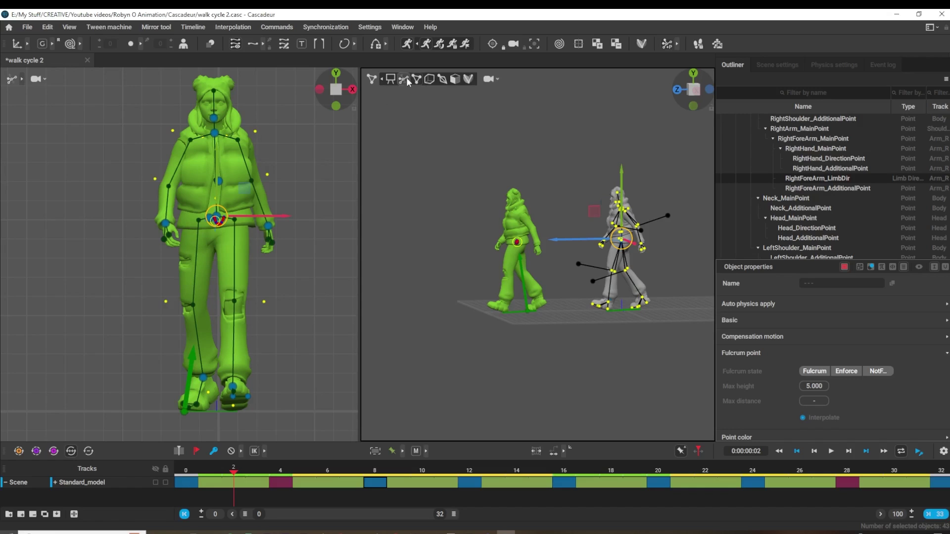
# Step: Select the grey figure's controllers, scrub to frame 19, and play the walk cycle
pyautogui.click(406, 78)
pyautogui.moveTo(700, 356); pyautogui.dragTo(698, 323)
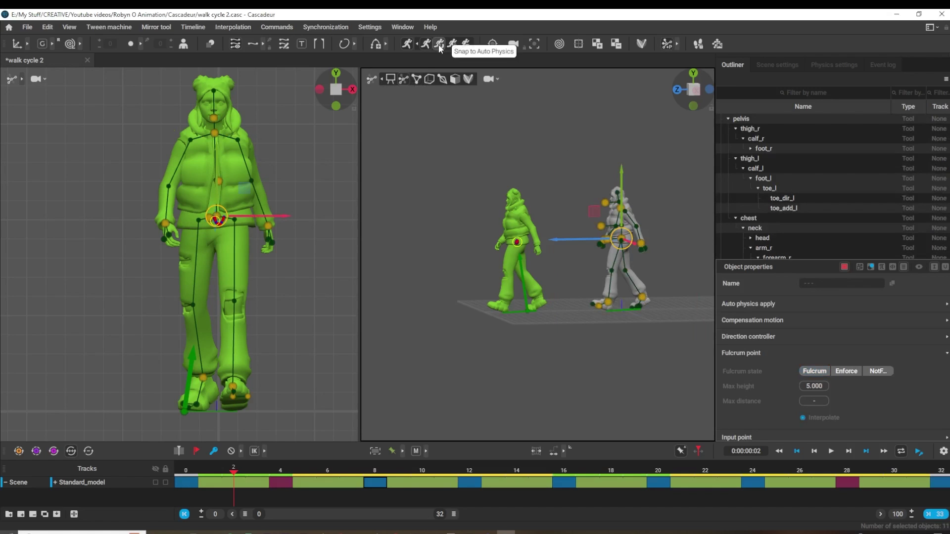
pyautogui.moveTo(230, 474)
pyautogui.mouseDown()
pyautogui.moveTo(748, 471)
pyautogui.moveTo(186, 471)
pyautogui.mouseUp()
pyautogui.click(832, 451)
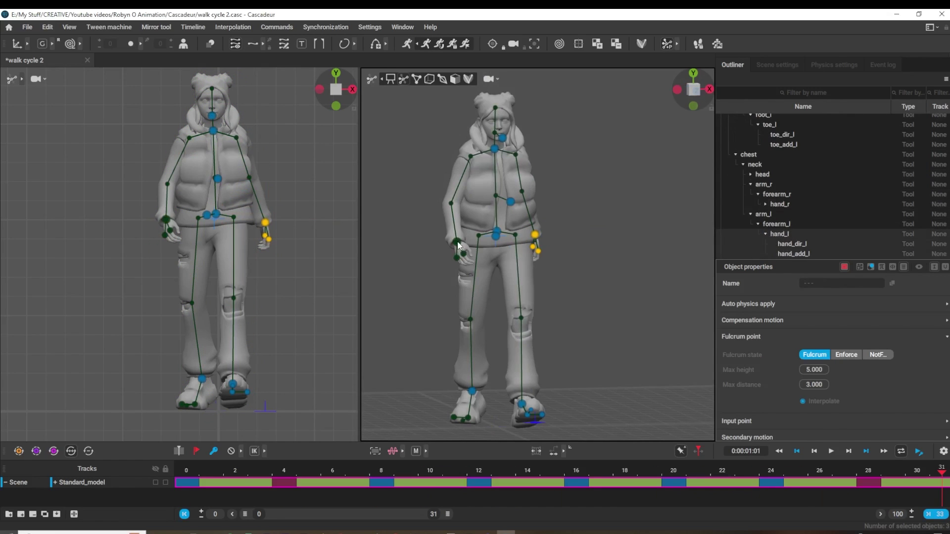
# Step: Show physics settings and replay the walk, viewing both figures from front and angled views
pyautogui.click(835, 65)
pyautogui.scroll(-2, 869, 356)
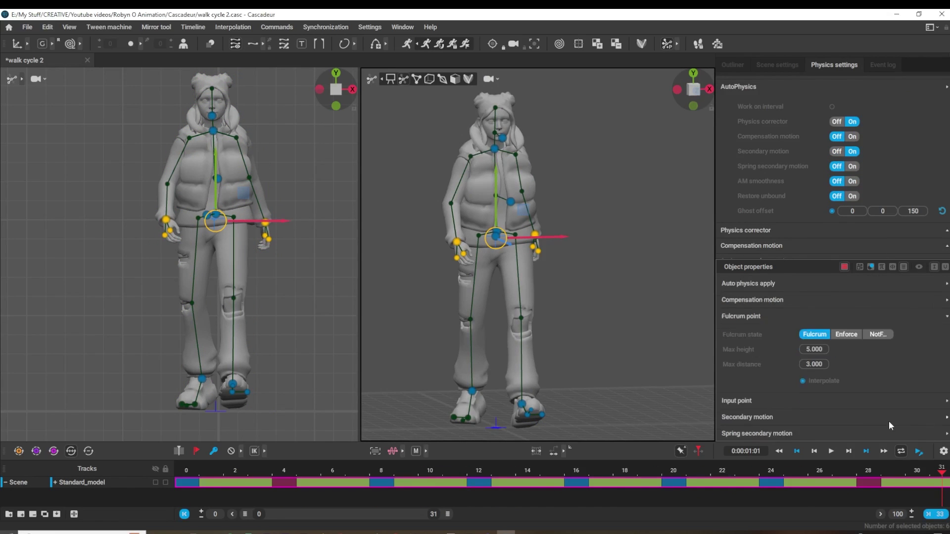
pyautogui.click(832, 451)
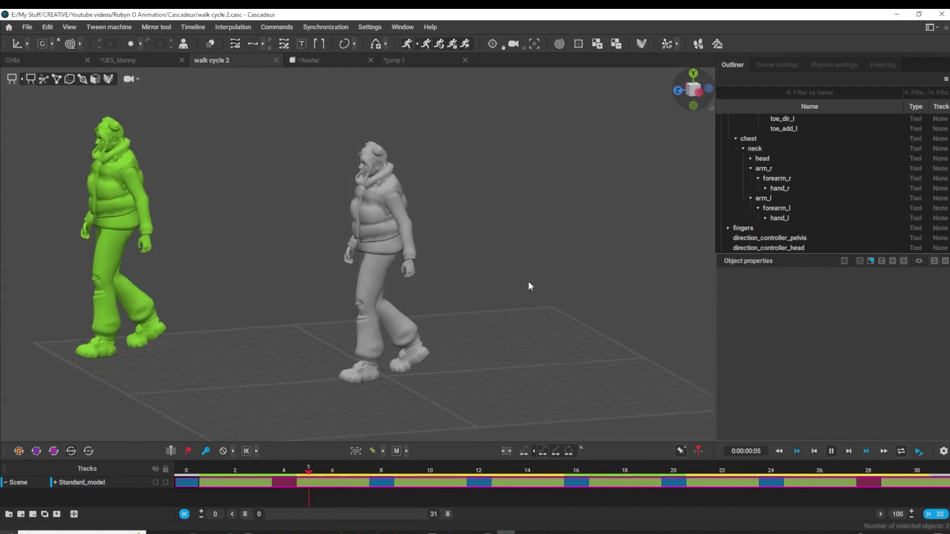
pyautogui.moveTo(478, 276); pyautogui.dragTo(676, 281, button='right')
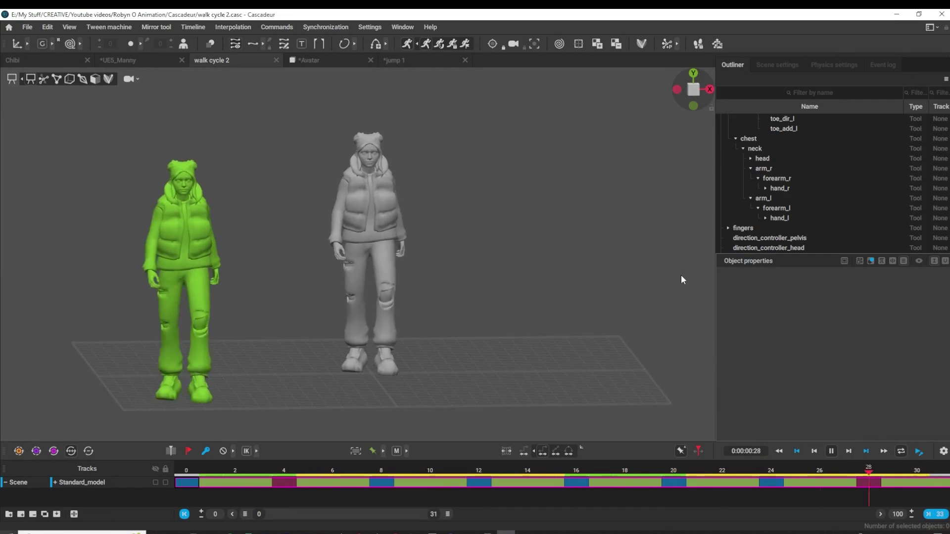
pyautogui.moveTo(665, 277); pyautogui.dragTo(577, 289, button='right')
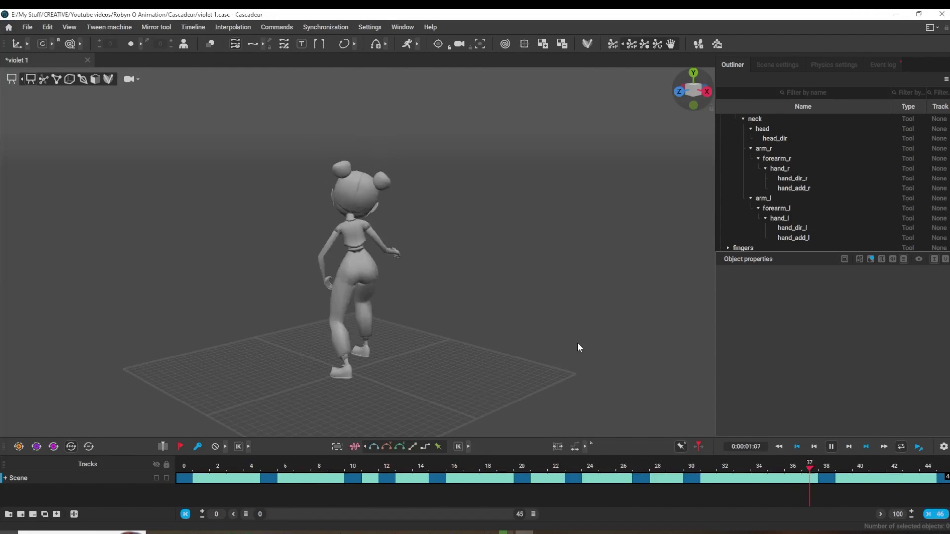
# Step: Select all of violet's points and turn on Auto Physics
pyautogui.moveTo(601, 338)
pyautogui.mouseDown(button='right')
pyautogui.moveTo(472, 331)
pyautogui.moveTo(582, 336)
pyautogui.mouseUp(button='right')
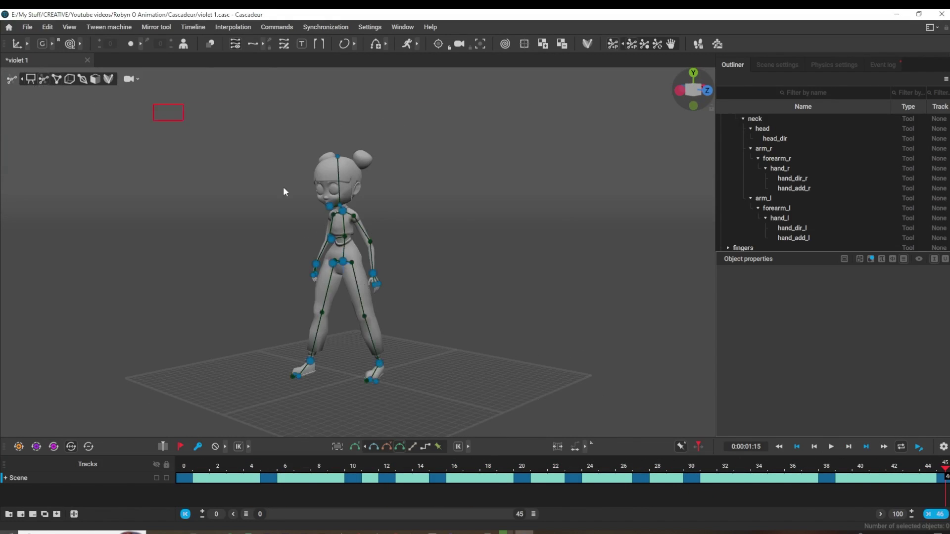
pyautogui.moveTo(284, 191); pyautogui.dragTo(430, 401)
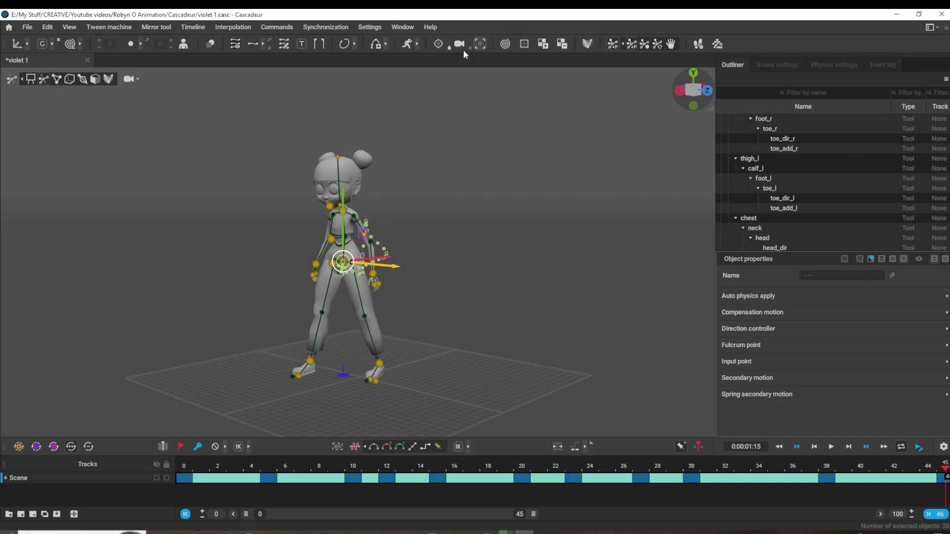
pyautogui.click(406, 45)
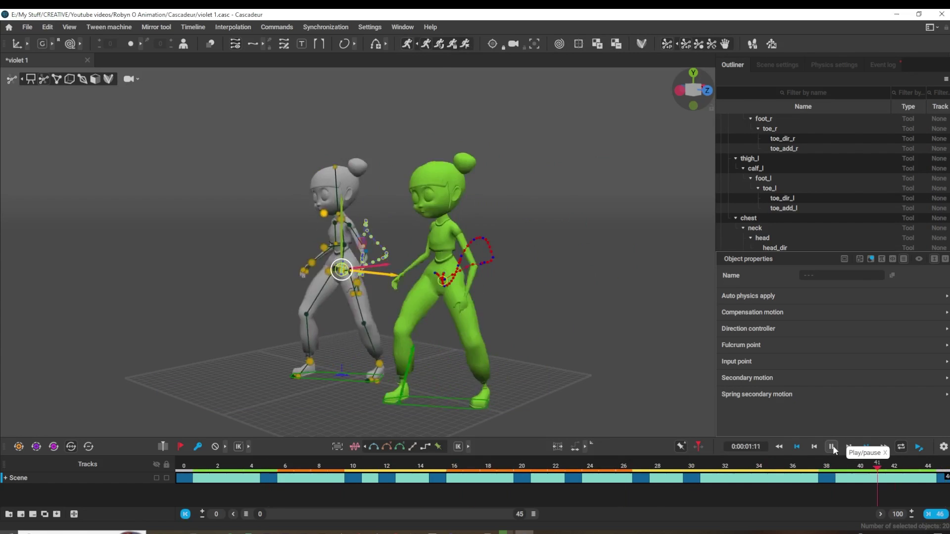
# Step: Step through frames 10–13 to compare the right hand's tweened poses
pyautogui.click(379, 470)
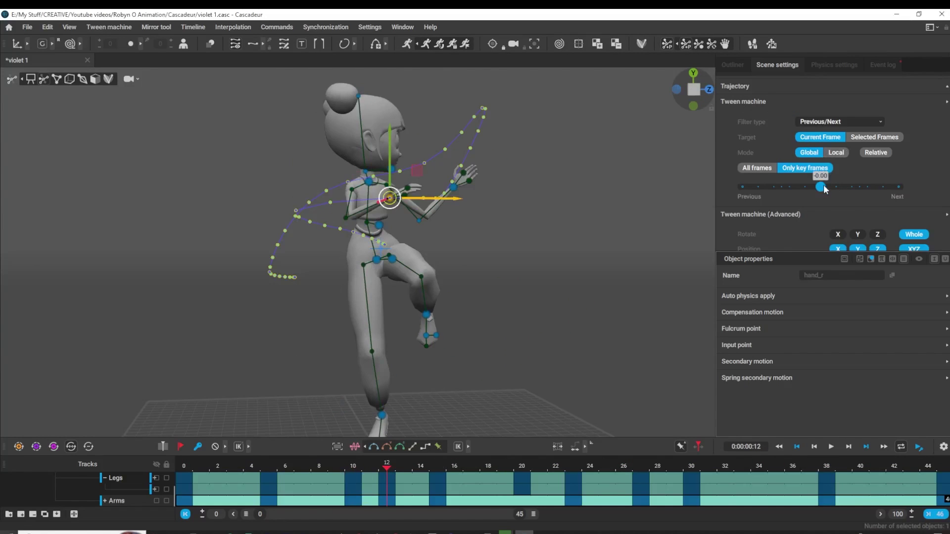
pyautogui.moveTo(820, 187); pyautogui.dragTo(802, 187)
pyautogui.scroll(-2, 809, 186)
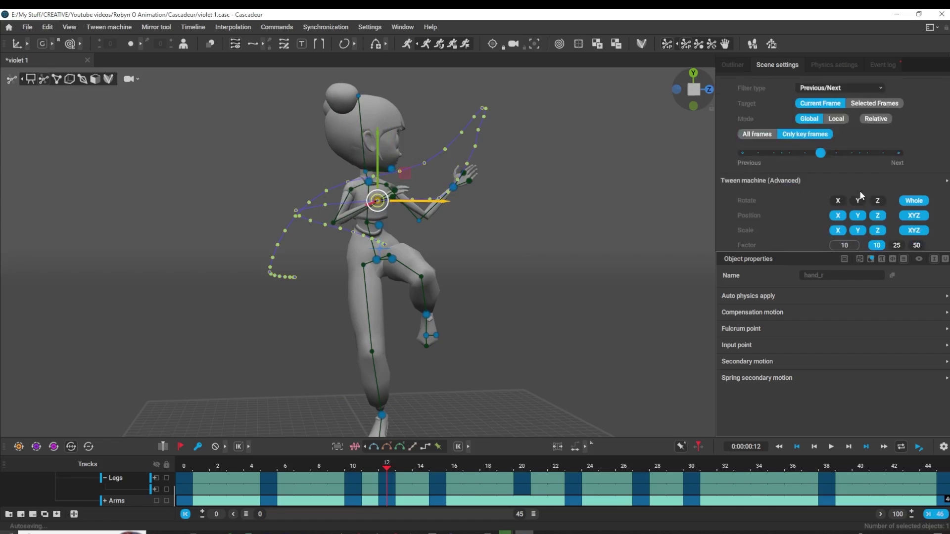
pyautogui.scroll(2, 931, 203)
pyautogui.press('Left')
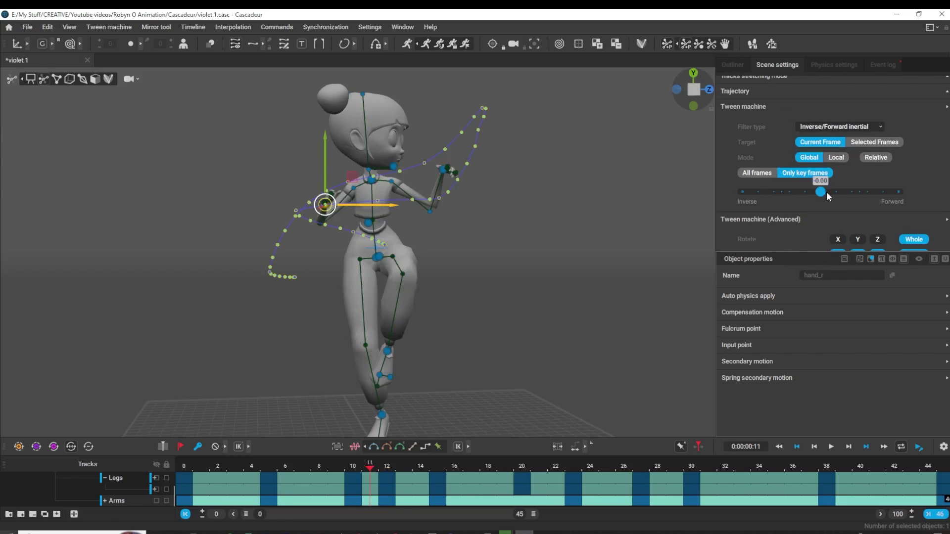
pyautogui.press('Left')
pyautogui.moveTo(501, 303); pyautogui.dragTo(609, 282, button='right')
pyautogui.press('Right')
pyautogui.press('Right')
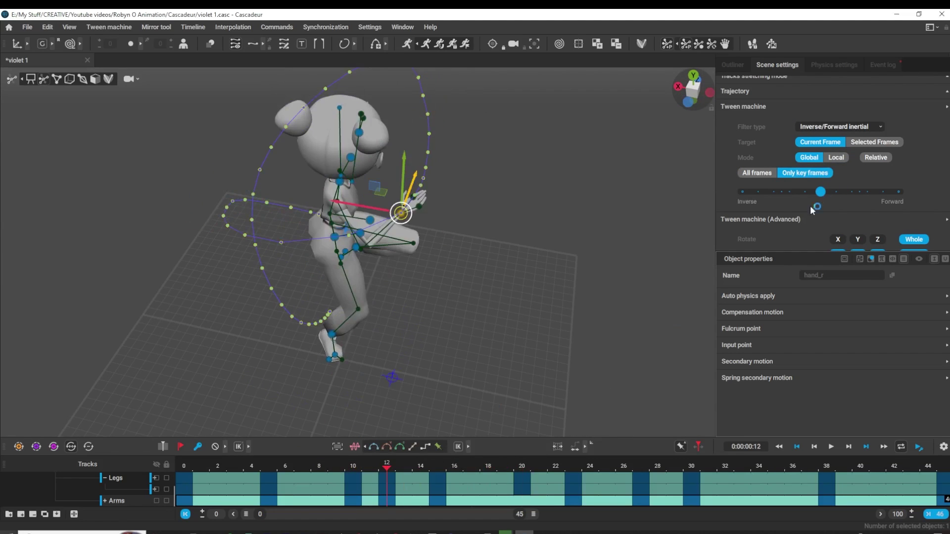
pyautogui.moveTo(525, 458); pyautogui.dragTo(401, 451)
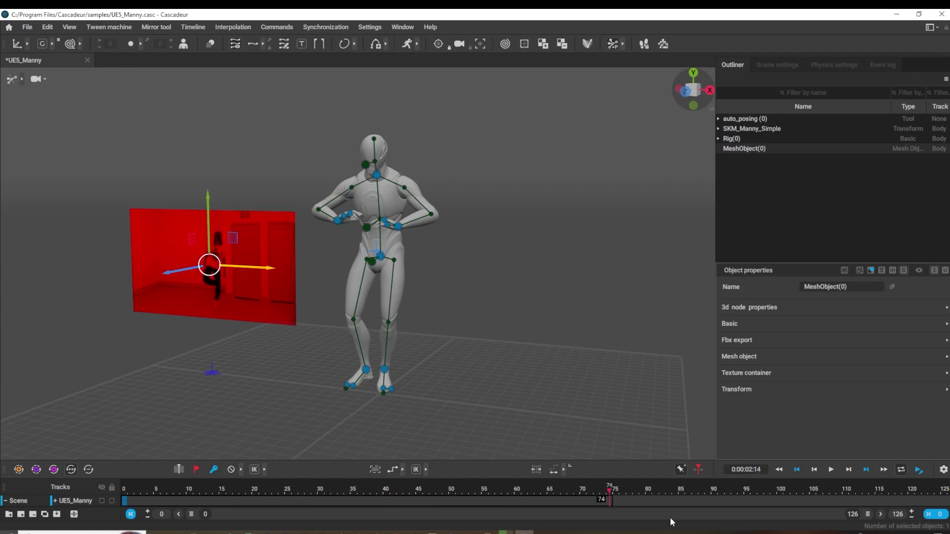
# Step: Run mocap on the reference dance video and play Manny's captured 126-frame animation
pyautogui.click(662, 45)
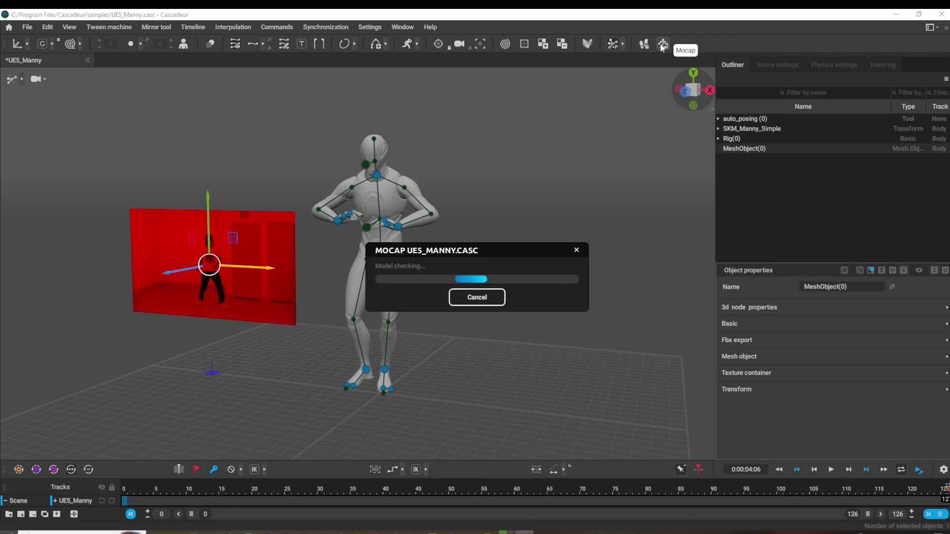
pyautogui.click(830, 469)
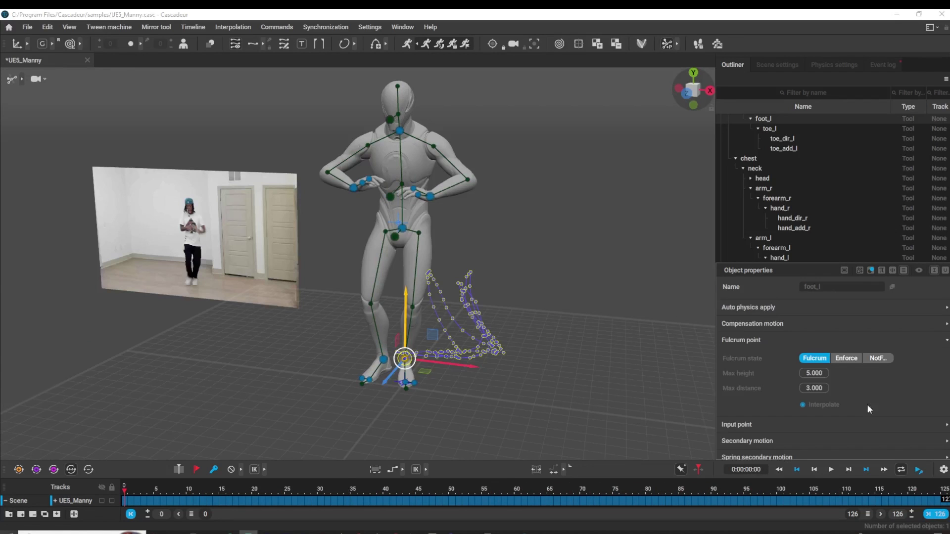
pyautogui.press('space')
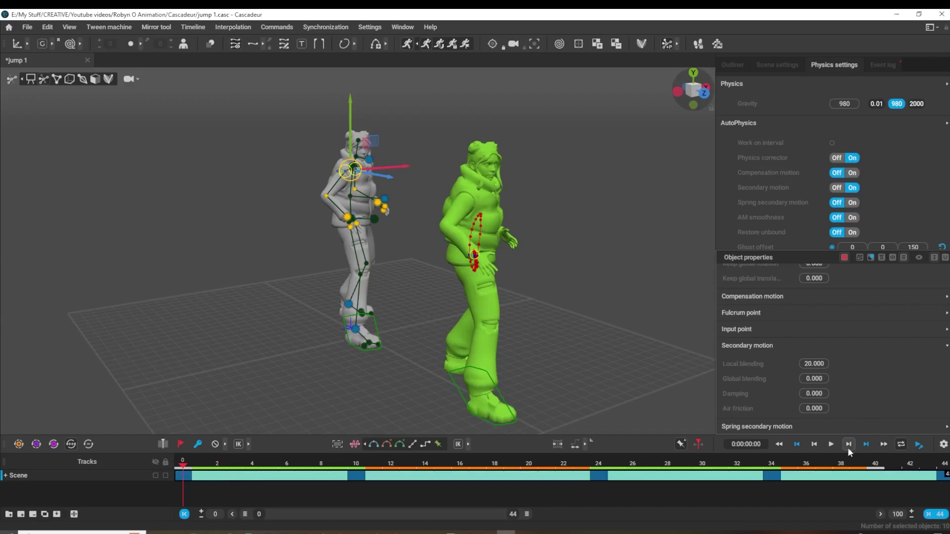
# Step: Set secondary motion damping to 50, replay the jump, then confirm damping of 80
pyautogui.click(833, 445)
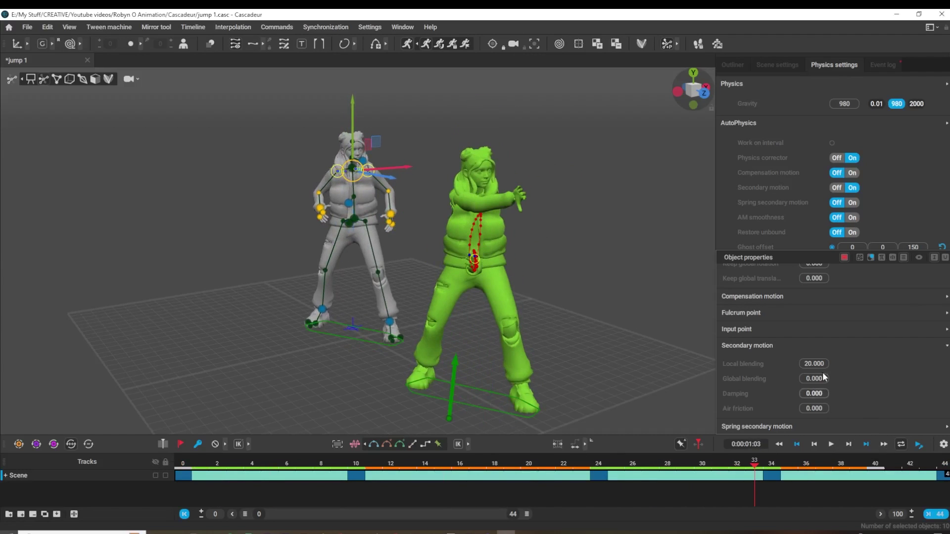
pyautogui.click(815, 395)
pyautogui.write('50.000')
pyautogui.click(183, 462)
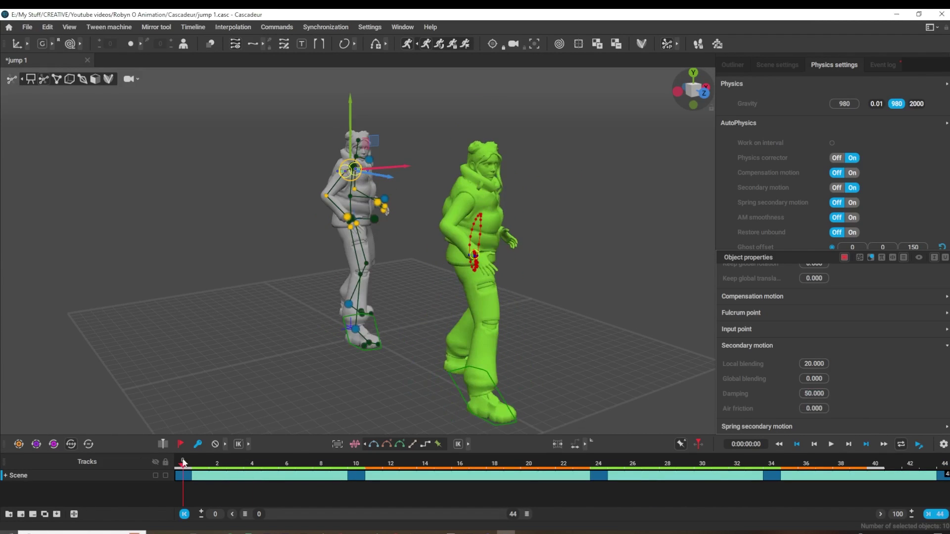
pyautogui.click(828, 448)
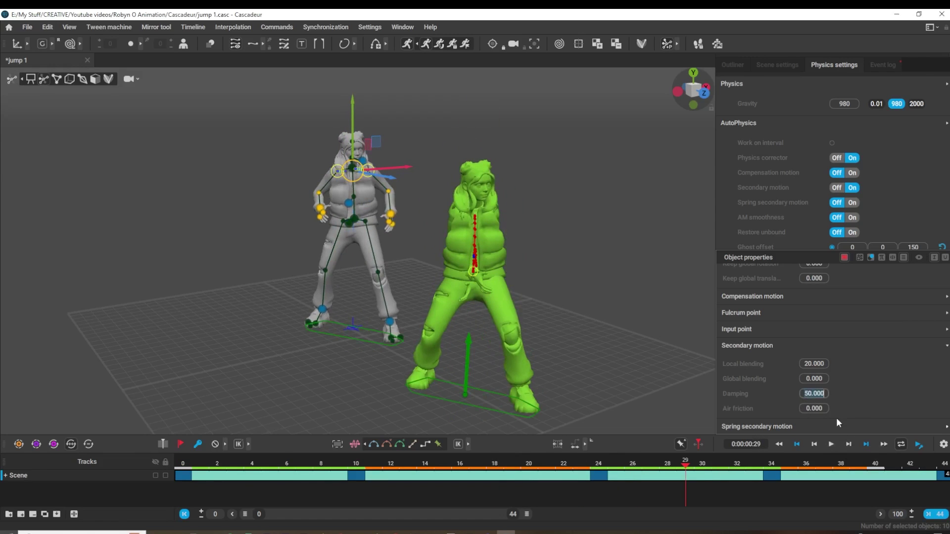
pyautogui.write('80')
pyautogui.press('Return')
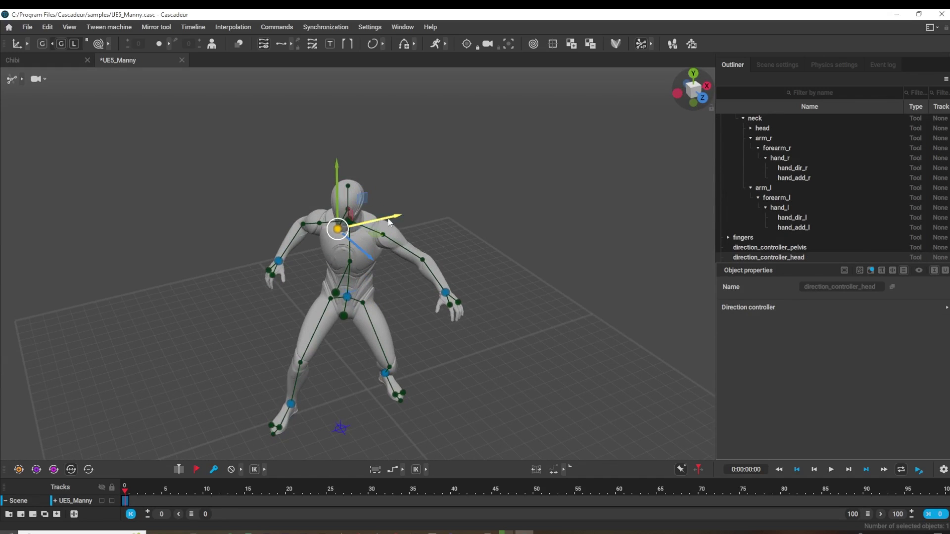
# Step: Select several of Manny's joints and mirror the pose on the current frame
pyautogui.moveTo(513, 303); pyautogui.dragTo(406, 254, button='right')
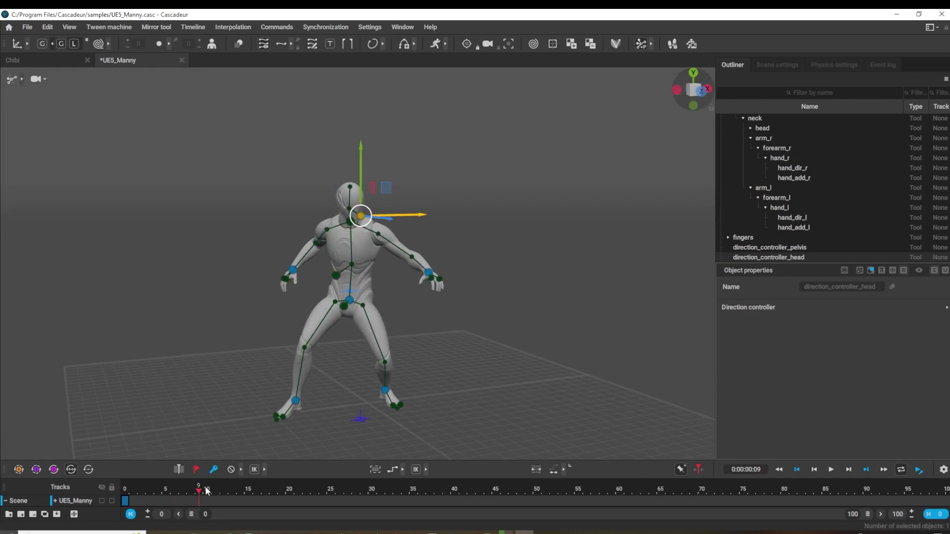
pyautogui.moveTo(470, 400); pyautogui.dragTo(492, 397)
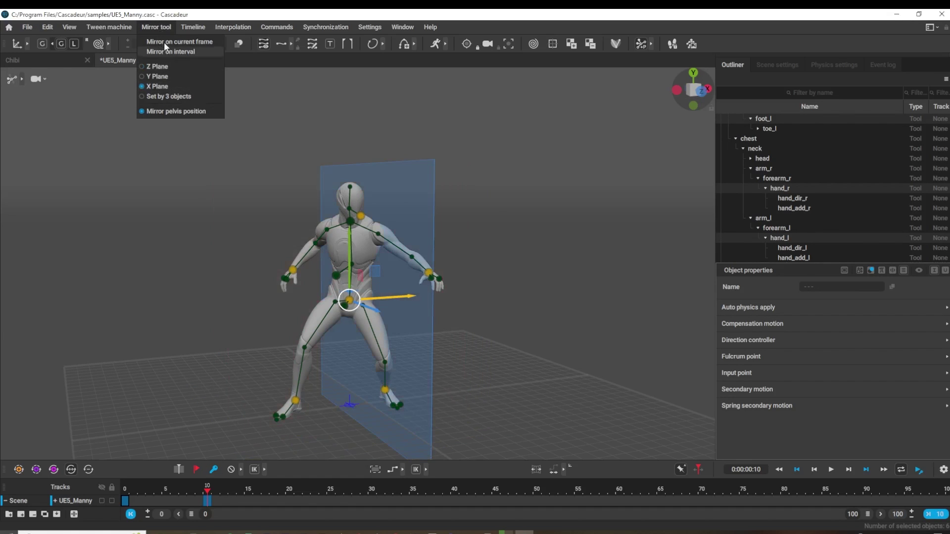
pyautogui.click(165, 46)
pyautogui.click(118, 492)
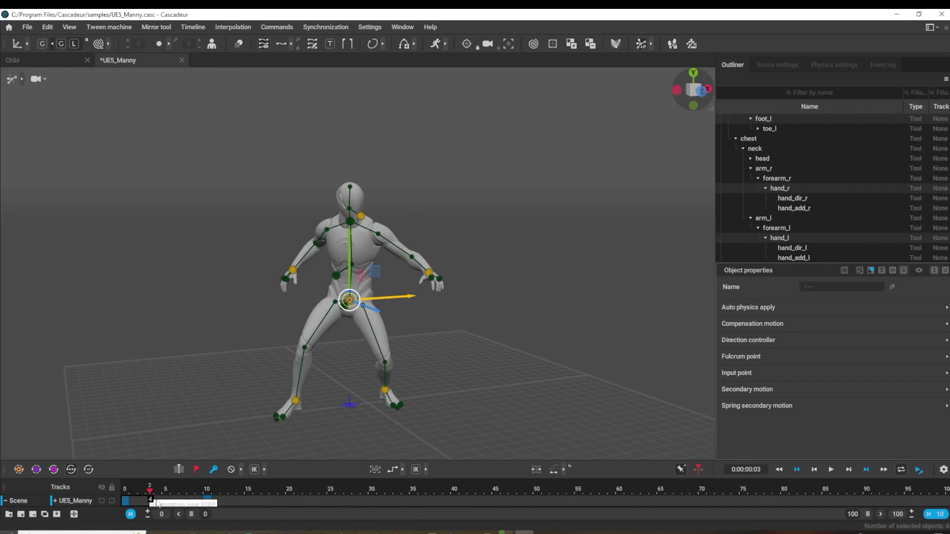
# Step: Generate a physics-corrected version of the interval and preview it through frame 18
pyautogui.moveTo(150, 502); pyautogui.dragTo(215, 507)
pyautogui.click(411, 470)
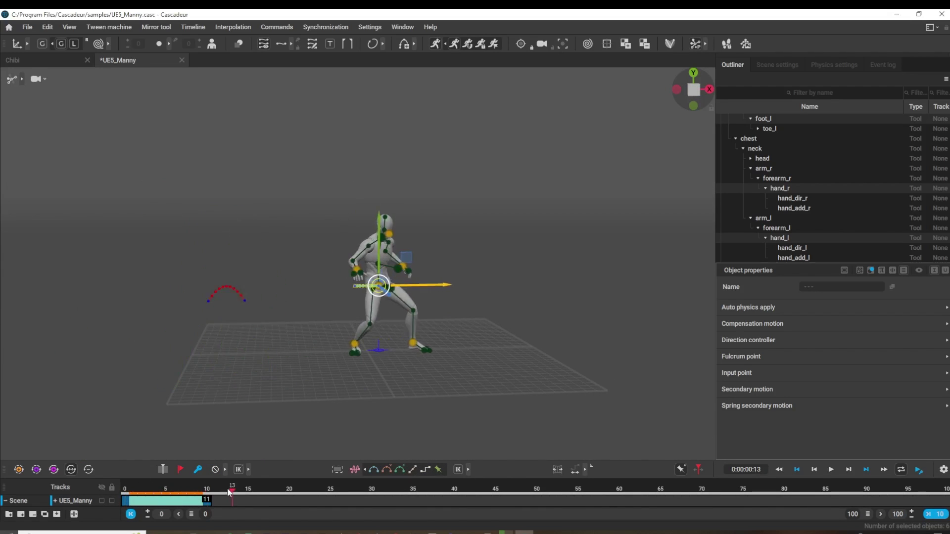
pyautogui.click(910, 514)
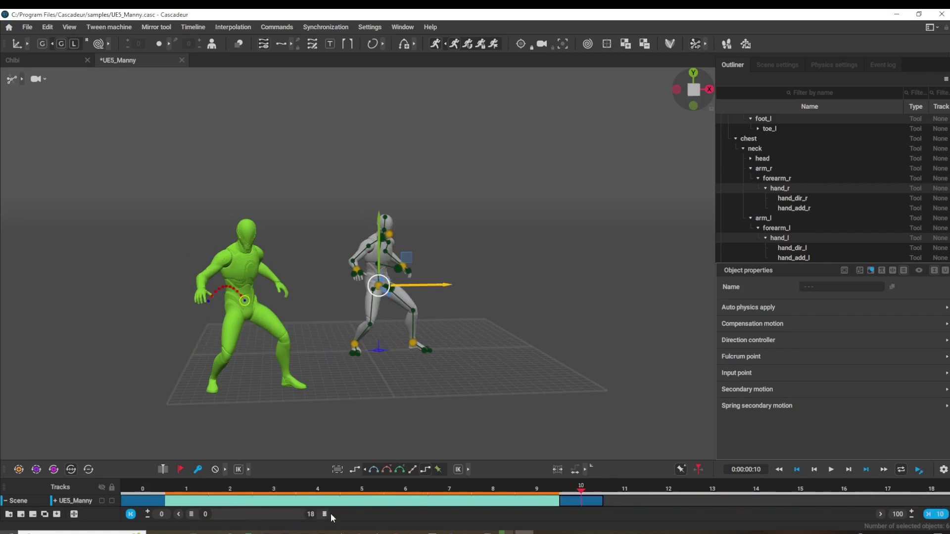
pyautogui.moveTo(375, 502); pyautogui.dragTo(568, 496)
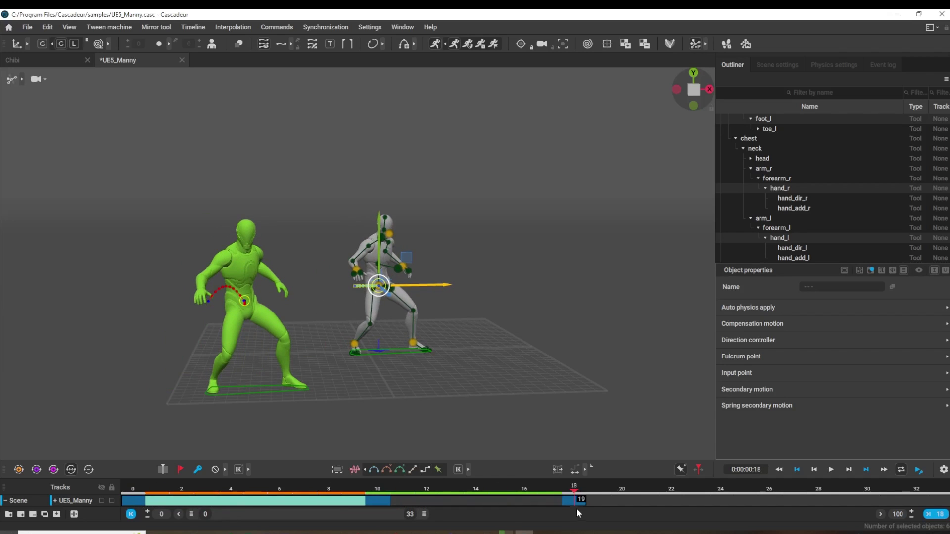
pyautogui.moveTo(407, 487); pyautogui.dragTo(87, 486)
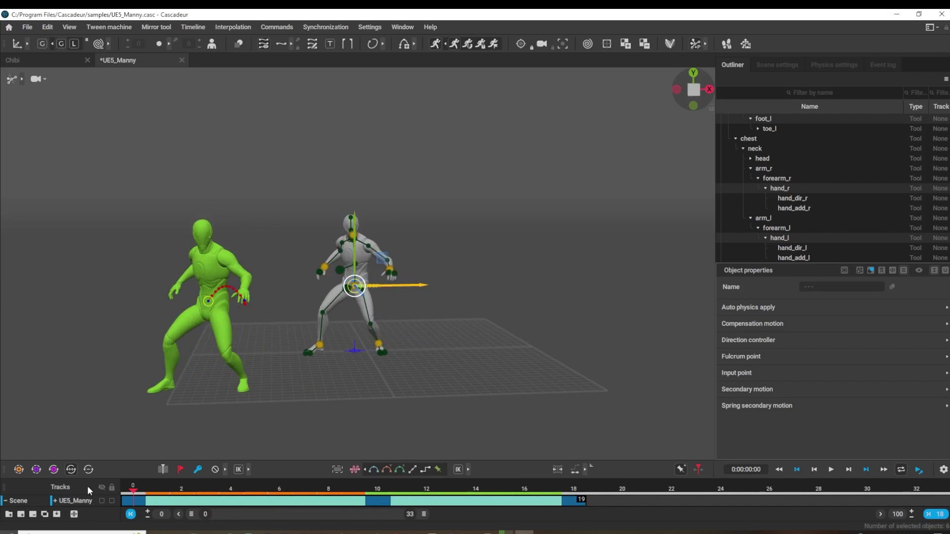
pyautogui.click(832, 470)
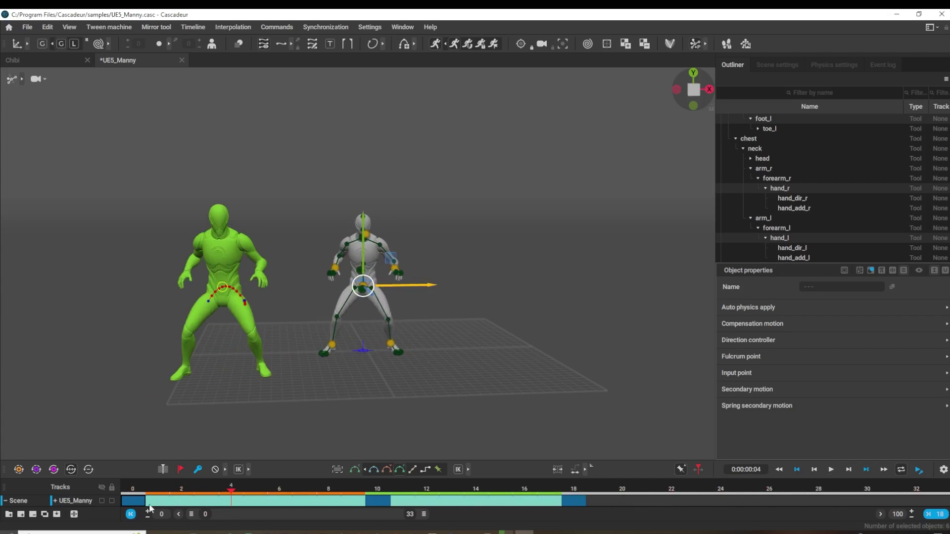
pyautogui.click(230, 500)
pyautogui.moveTo(258, 499); pyautogui.dragTo(60, 500)
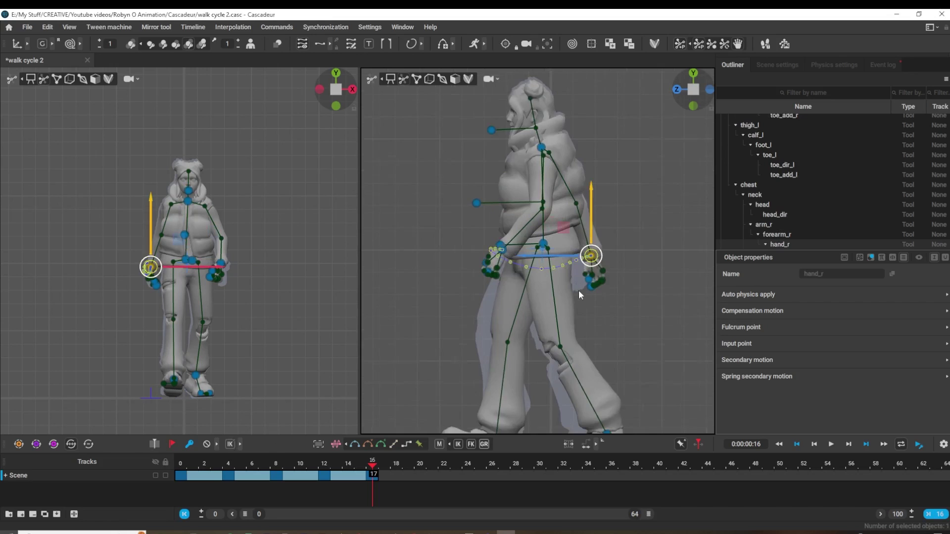
# Step: Select the pelvis and left foot points in the walk cycle viewports
pyautogui.click(241, 275)
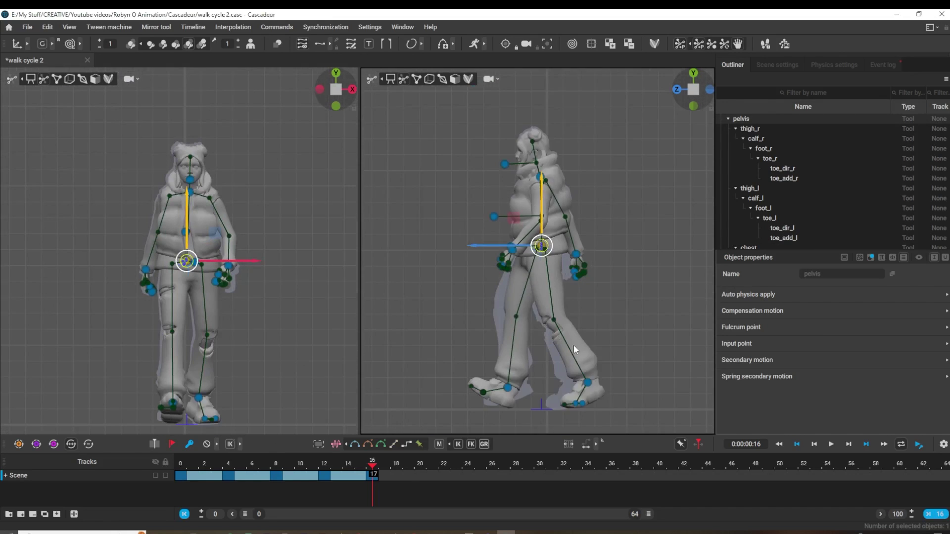
pyautogui.click(574, 344)
pyautogui.click(572, 284)
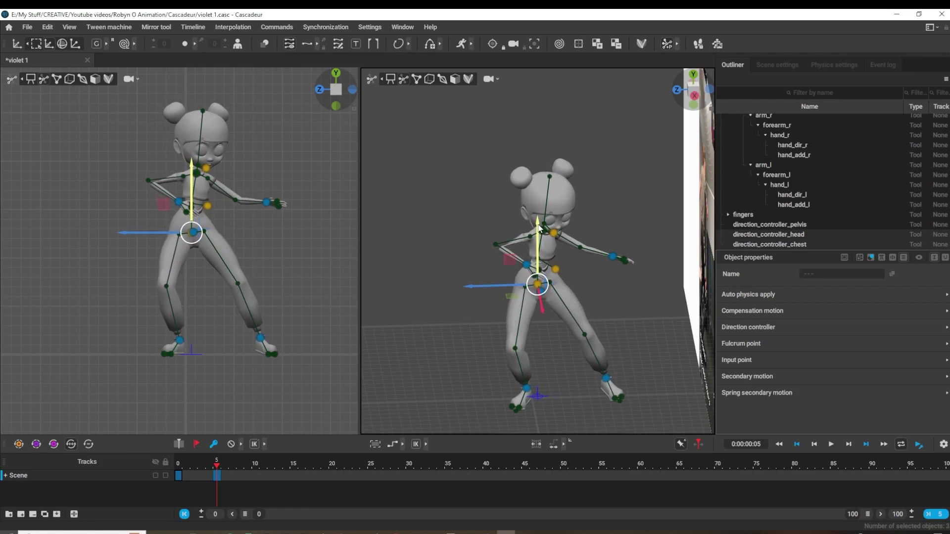
# Step: View violet from the side against the reference and select the chest controller and left hand
pyautogui.moveTo(446, 340)
pyautogui.keyDown('alt'); pyautogui.mouseDown()
pyautogui.moveTo(583, 297)
pyautogui.moveTo(584, 283)
pyautogui.moveTo(530, 293)
pyautogui.mouseUp(); pyautogui.keyUp('alt')
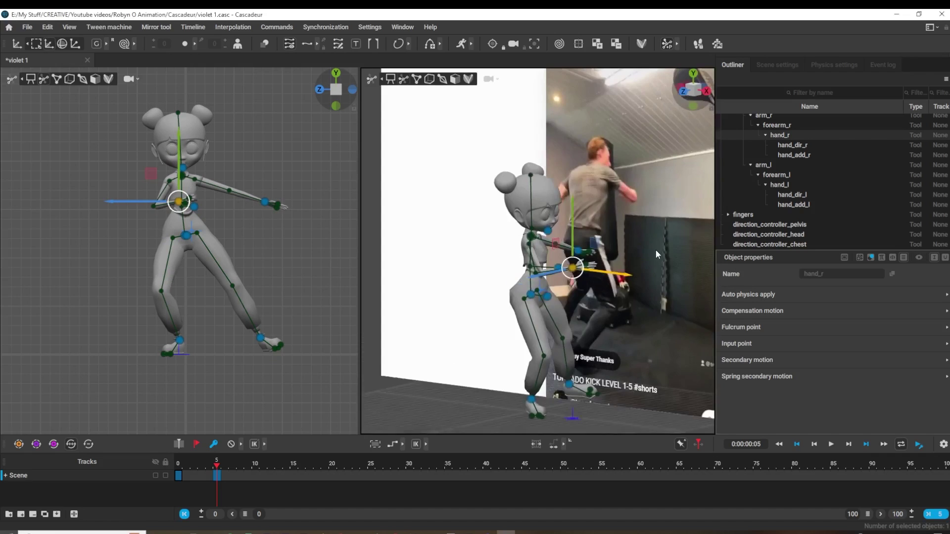
pyautogui.moveTo(656, 251)
pyautogui.mouseDown(button='middle')
pyautogui.moveTo(594, 297)
pyautogui.moveTo(629, 273)
pyautogui.moveTo(547, 277)
pyautogui.moveTo(471, 208)
pyautogui.mouseUp(button='middle')
pyautogui.click(542, 275)
pyautogui.click(591, 251)
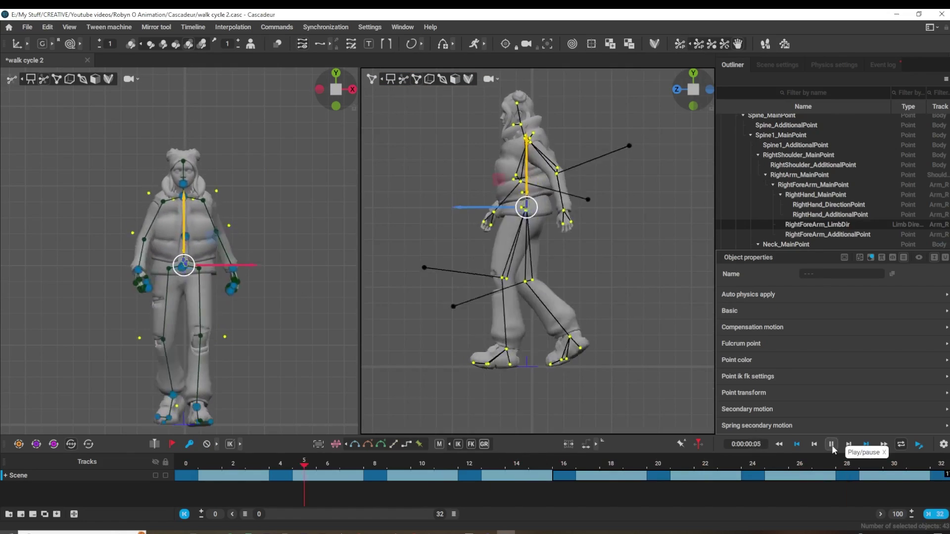
pyautogui.moveTo(654, 479); pyautogui.dragTo(550, 475)
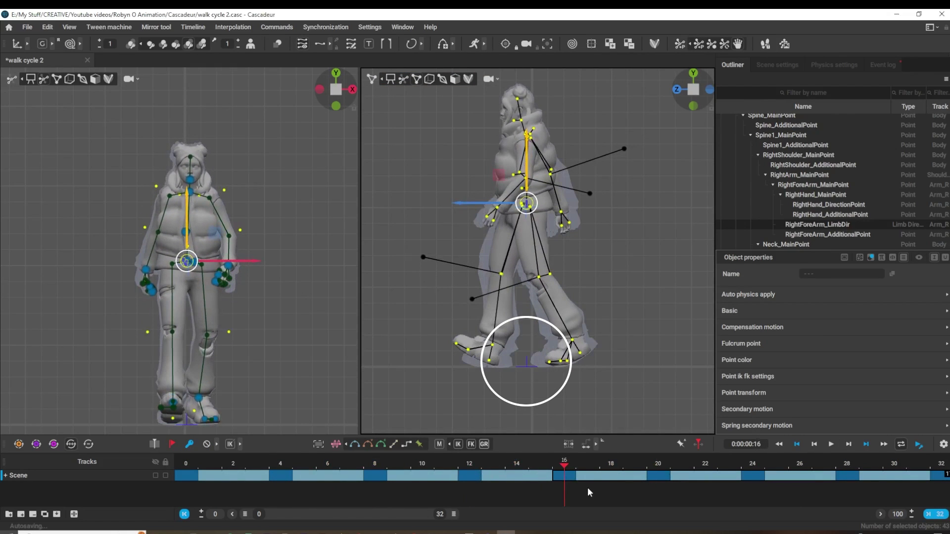
pyautogui.click(492, 345)
pyautogui.click(528, 464)
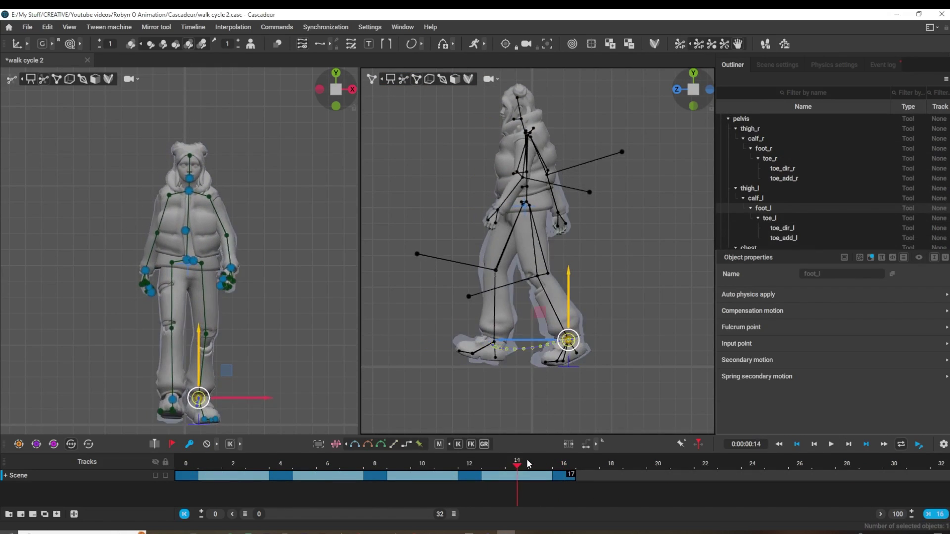
pyautogui.moveTo(528, 463)
pyautogui.mouseDown()
pyautogui.moveTo(187, 466)
pyautogui.moveTo(549, 460)
pyautogui.mouseUp()
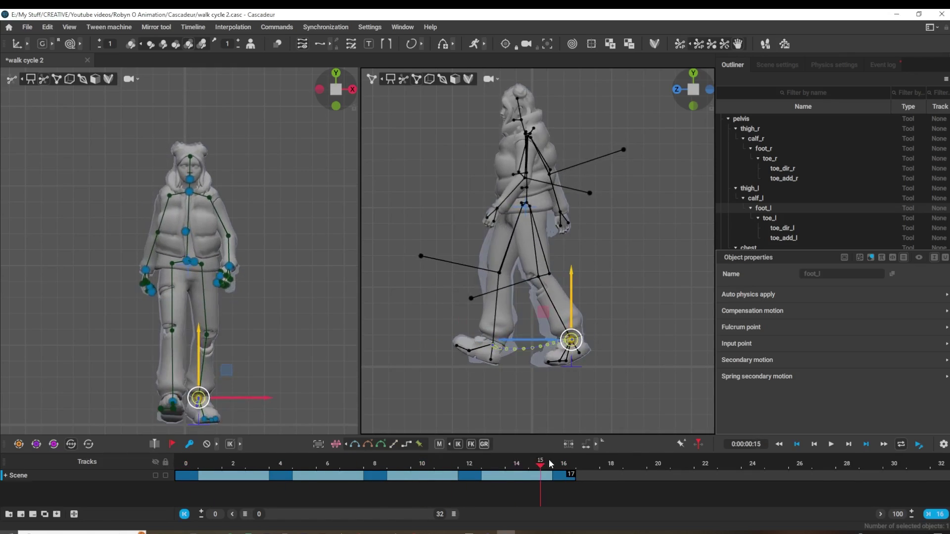